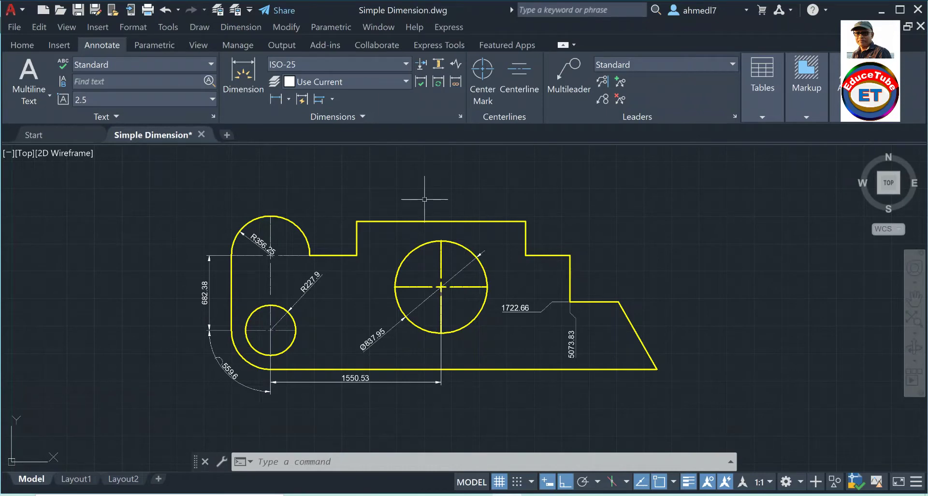
- Add a horizontal linear dimension above the part's raised top edge, measured between its two end corners
left_click(276, 99)
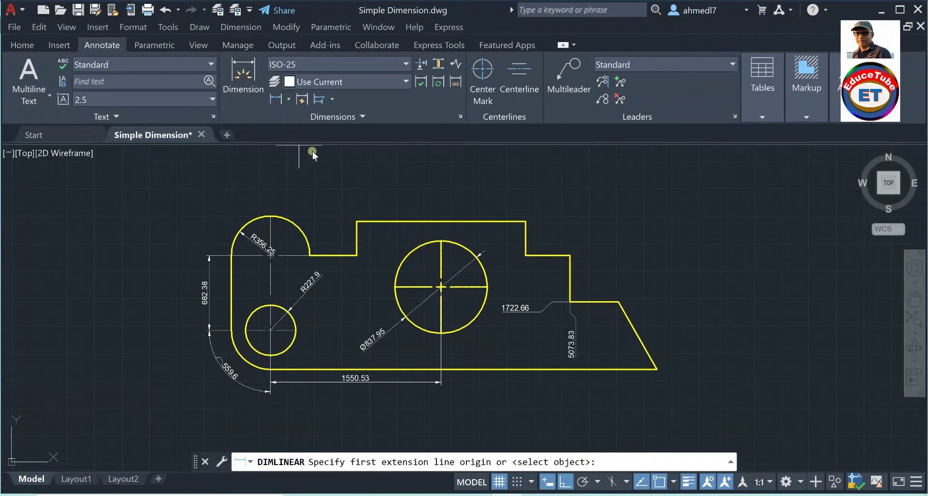
left_click(357, 221)
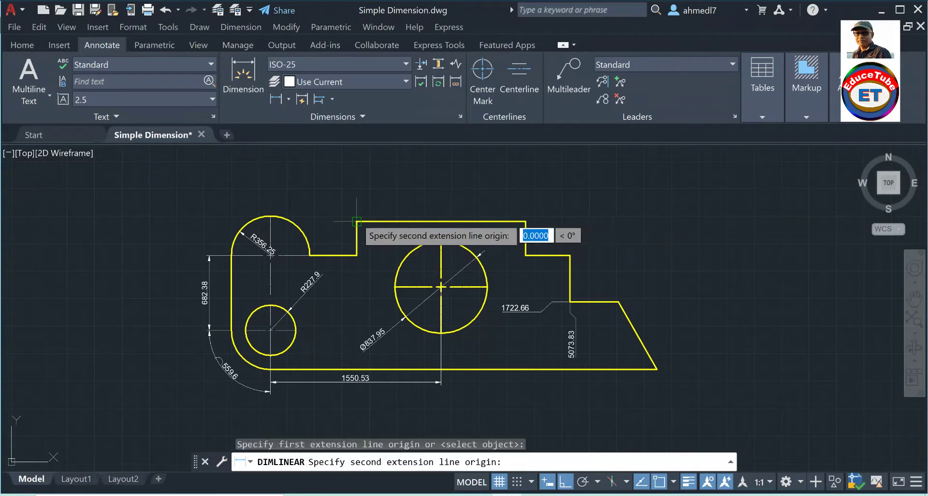
left_click(525, 222)
left_click(524, 203)
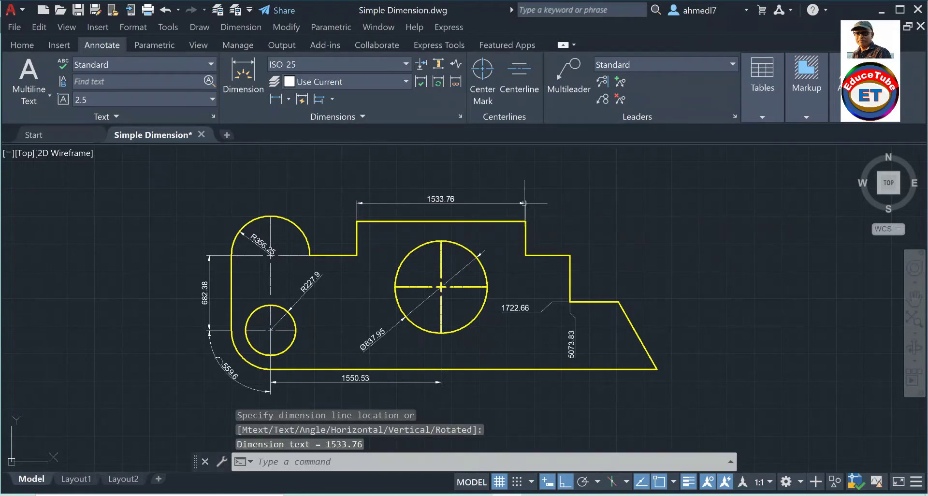
- Add three baseline dimensions from the top edge dimension to the upper step corner, the top of the slanted edge and the lower end corner
scroll(471, 184, "up", 2)
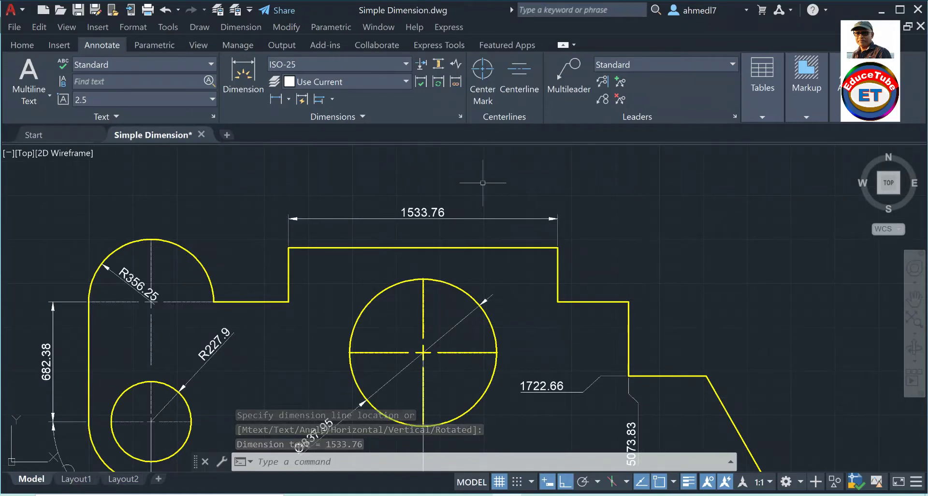
scroll(316, 175, "up", 2)
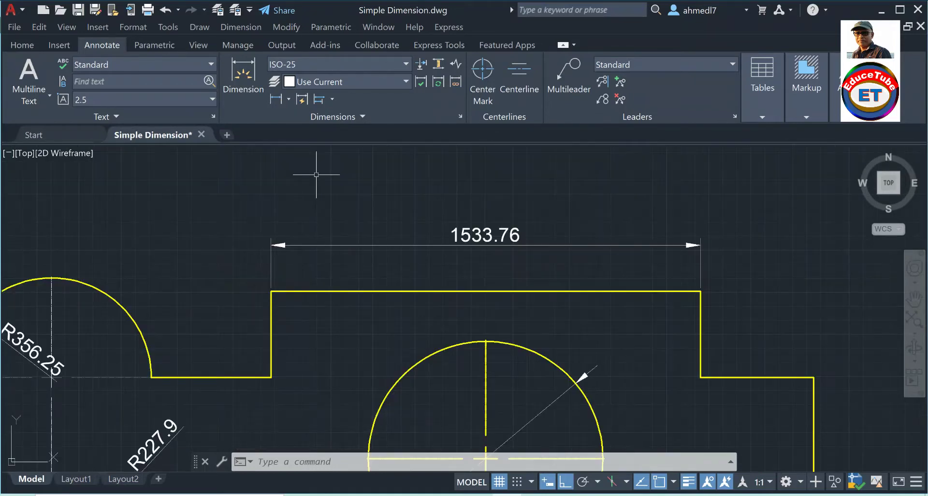
scroll(415, 219, "down", 2)
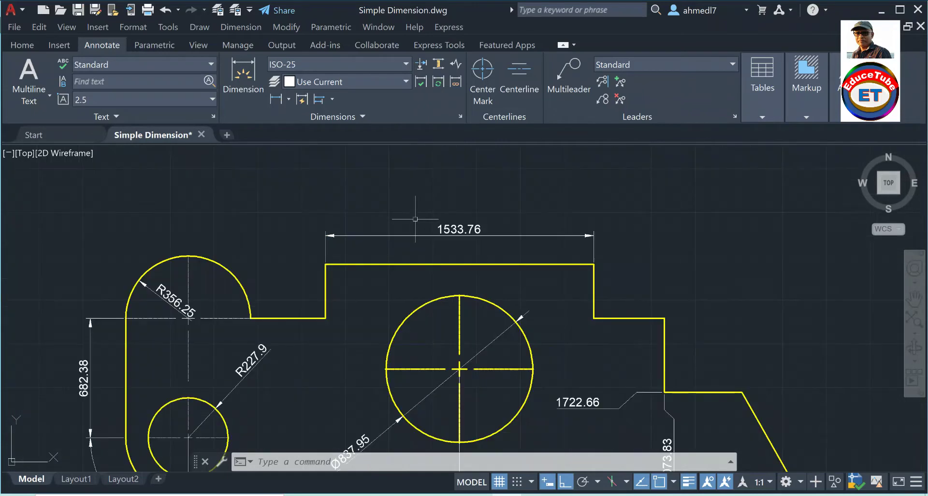
left_click(331, 102)
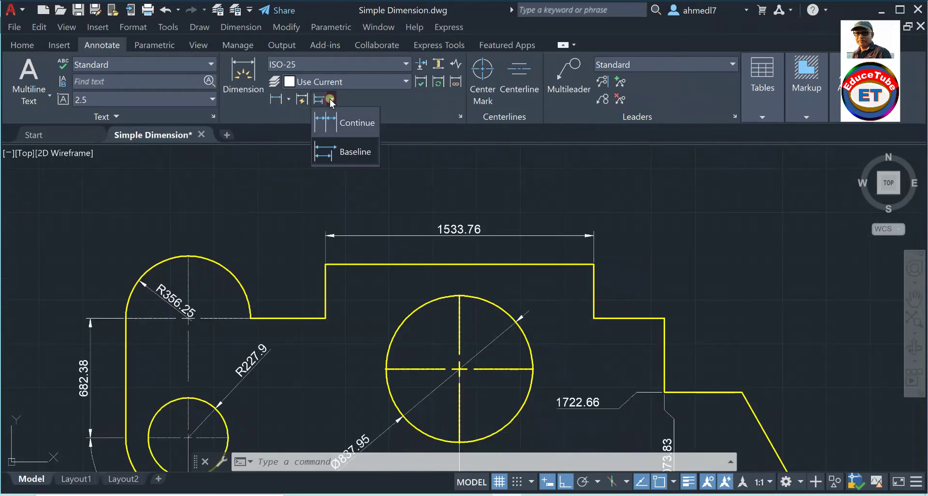
left_click(346, 153)
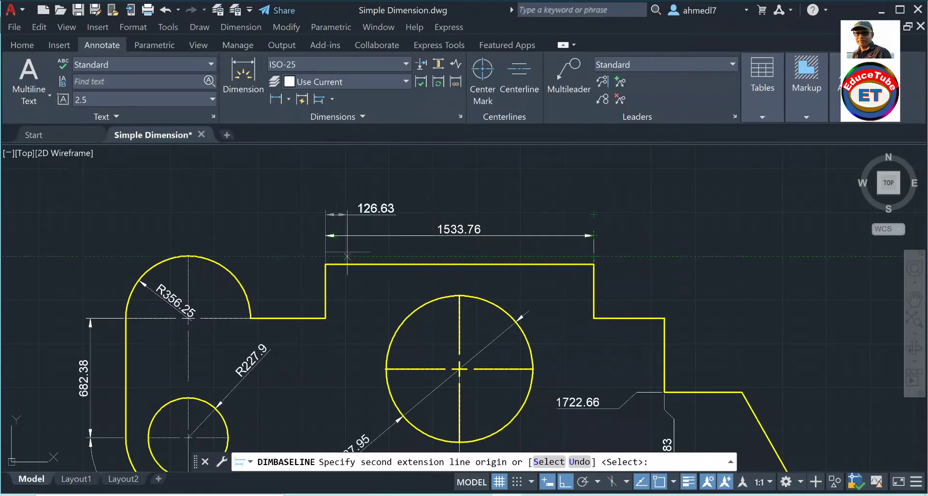
left_click(664, 318)
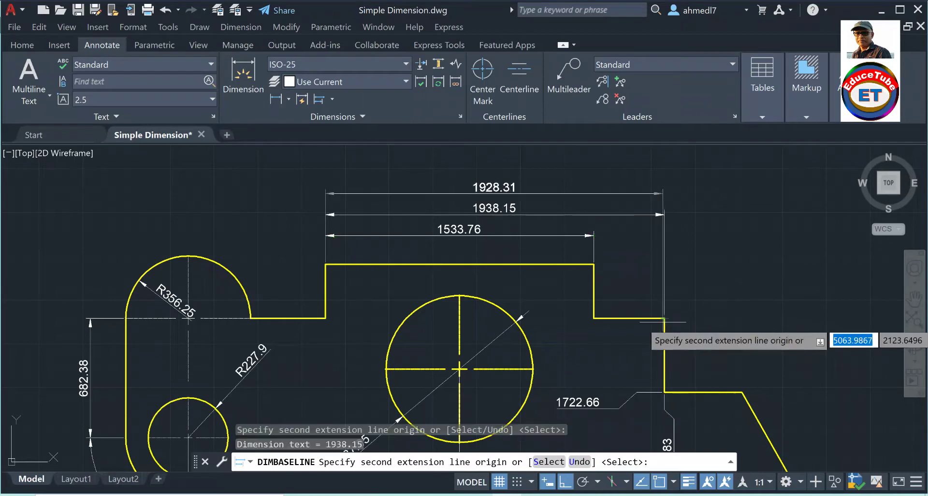
left_click(741, 391)
scroll(624, 271, "down", 4)
scroll(725, 323, "up", 2)
scroll(686, 376, "up", 2)
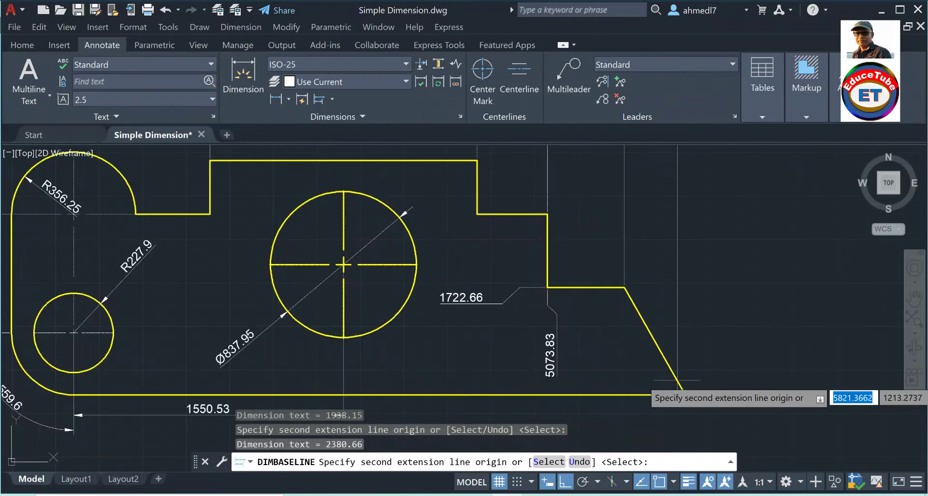
left_click(685, 394)
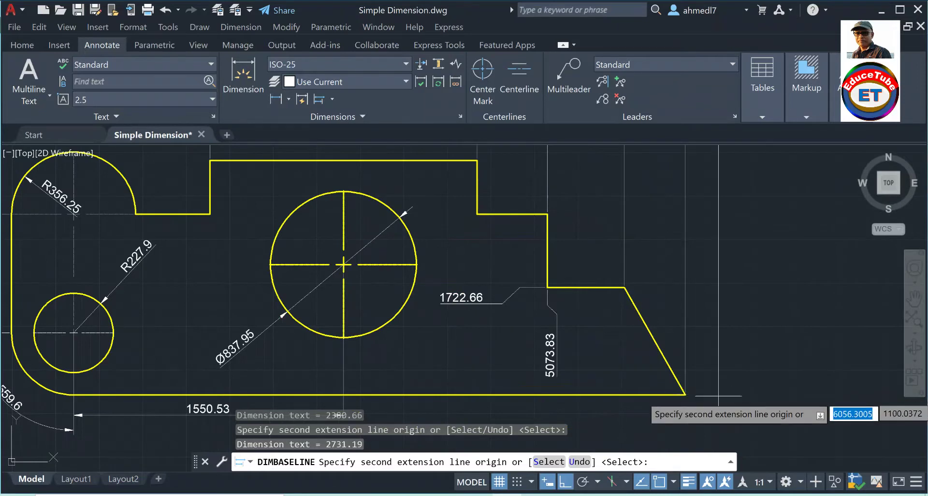
scroll(685, 394, "down", 2)
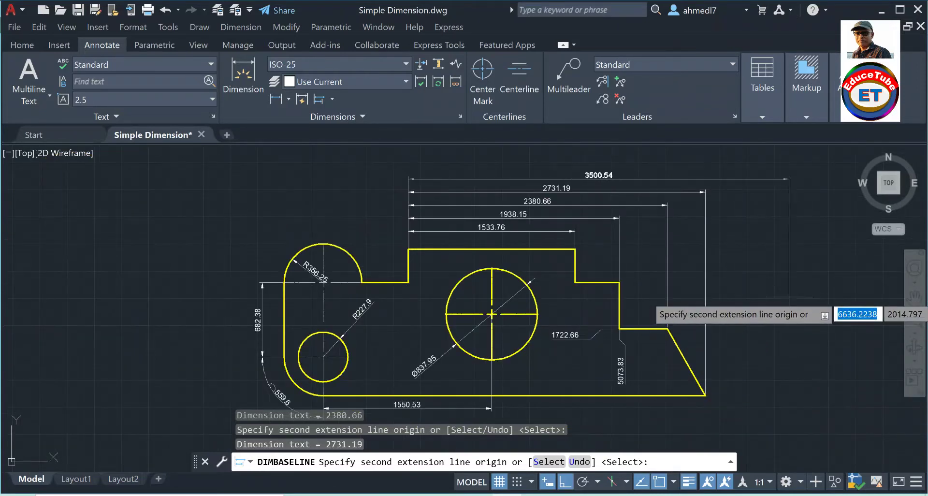
key("Escape")
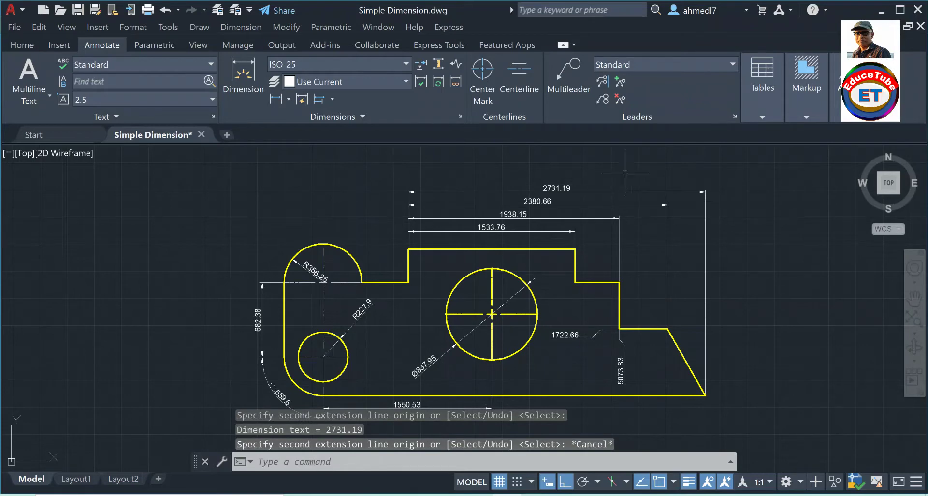
- Examine the baseline spacing and overall scale settings in the ISO-25 style overrides
scroll(628, 172, "up", 2)
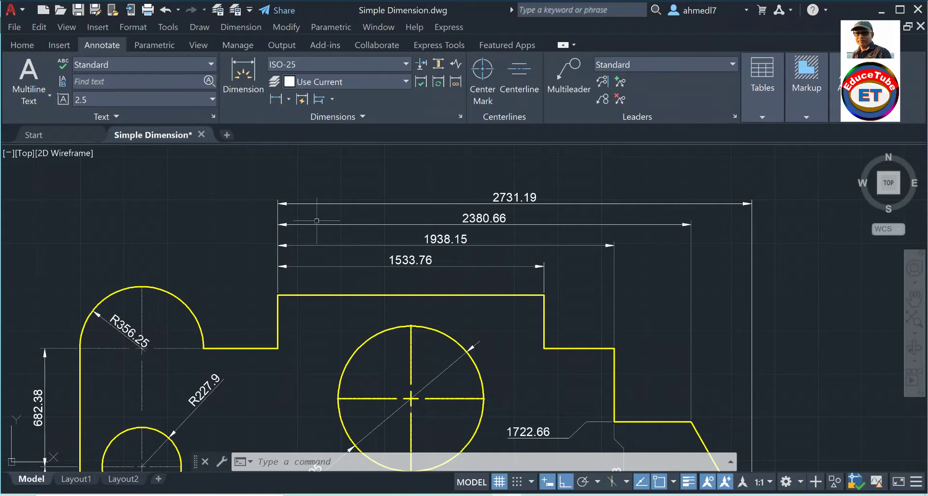
mouse_move(316, 223)
left_click(305, 62)
left_click(361, 222)
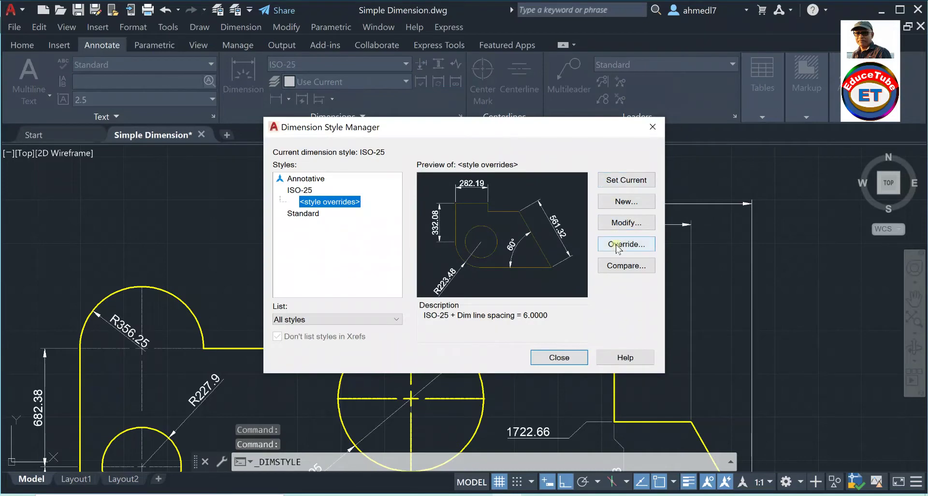
left_click(619, 224)
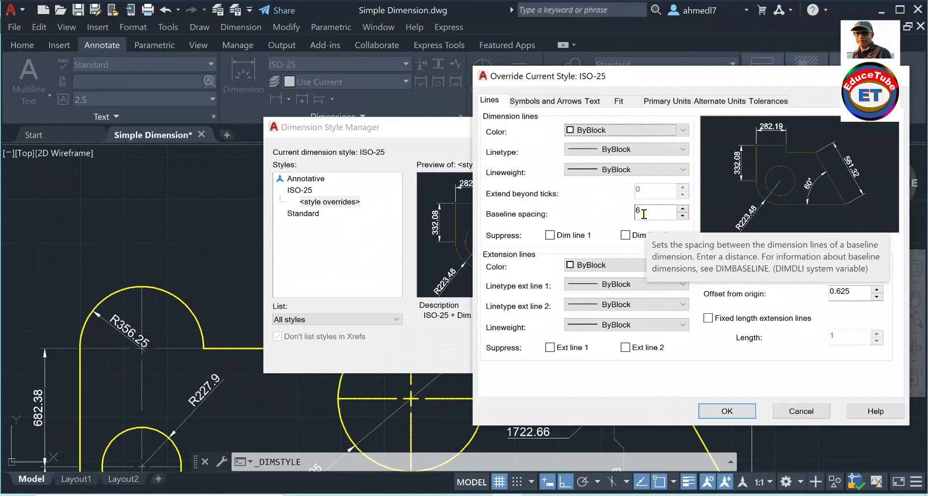
left_click(619, 100)
left_click(852, 287)
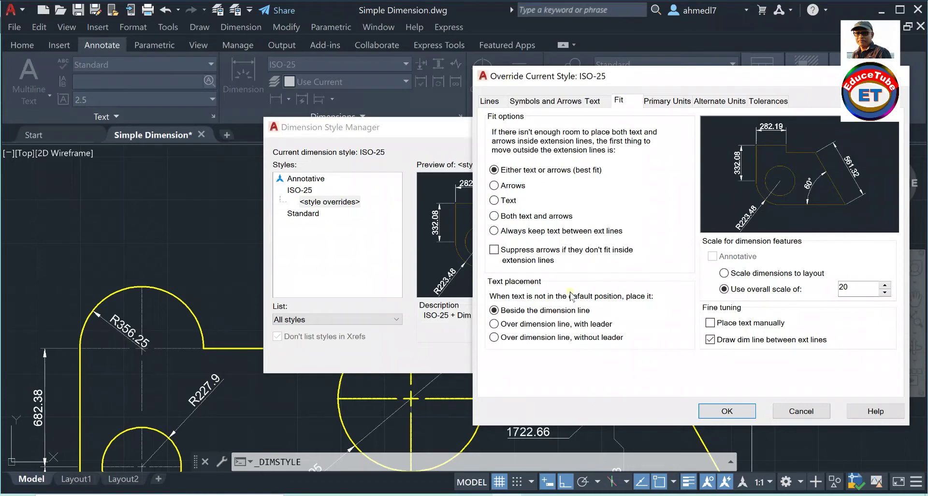
left_click(854, 286)
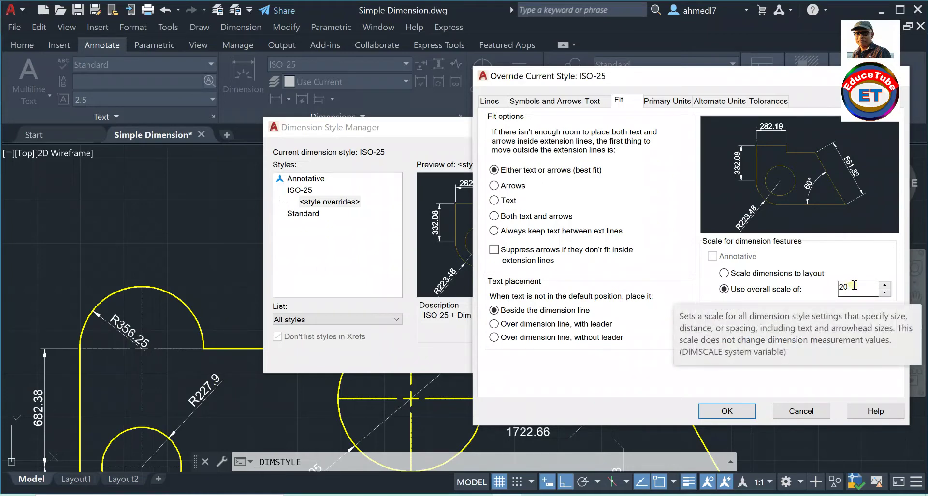
left_click(491, 101)
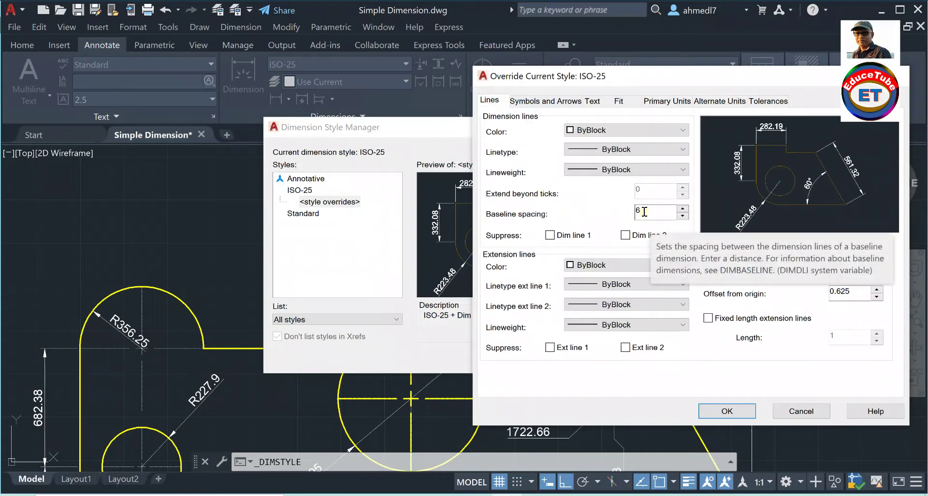
left_click(704, 411)
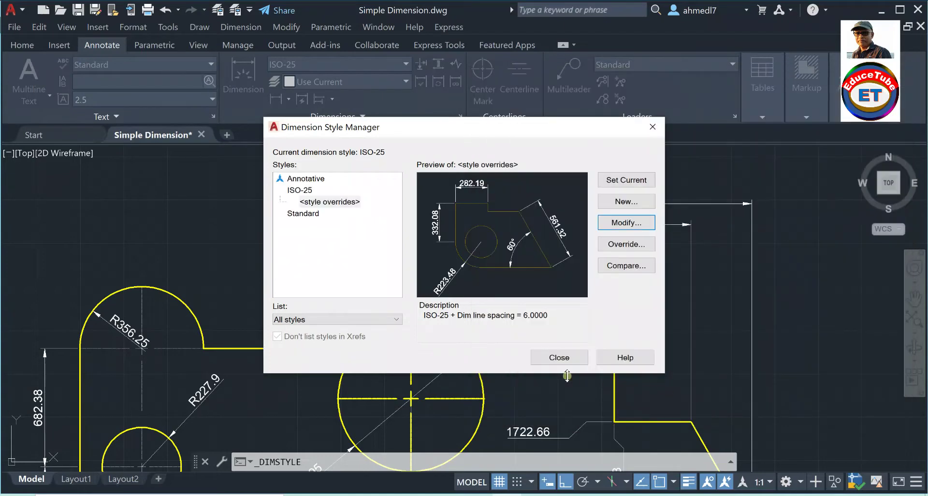
left_click(560, 357)
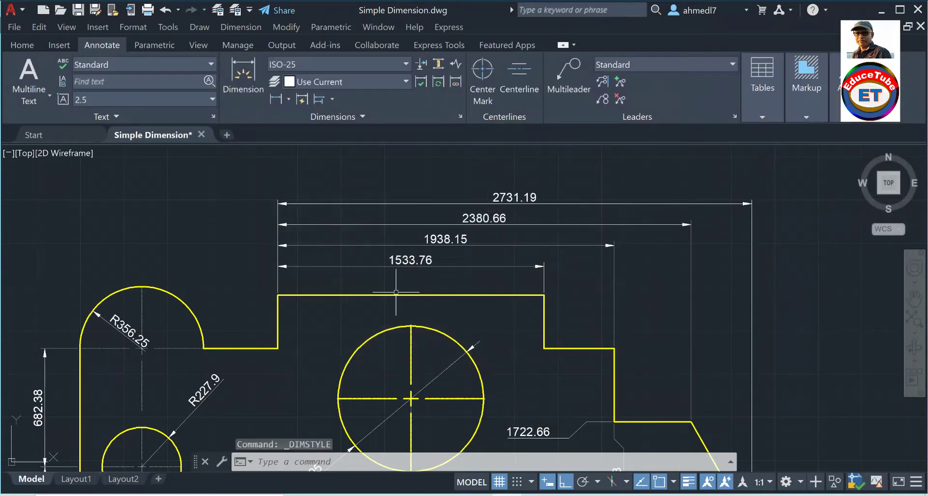
- Measure the gap between the two uppermost baseline dimension lines with a vertical linear dimension, and erase that check dimension
scroll(249, 214, "up", 2)
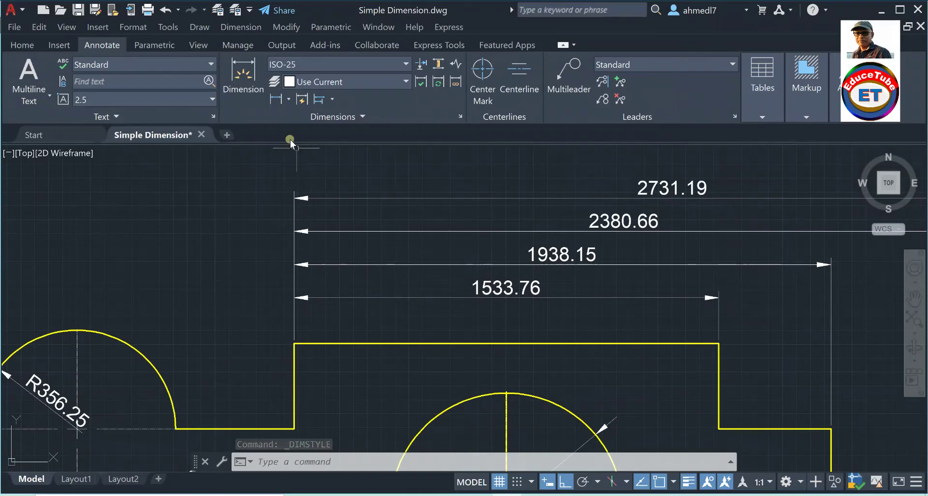
left_click(276, 99)
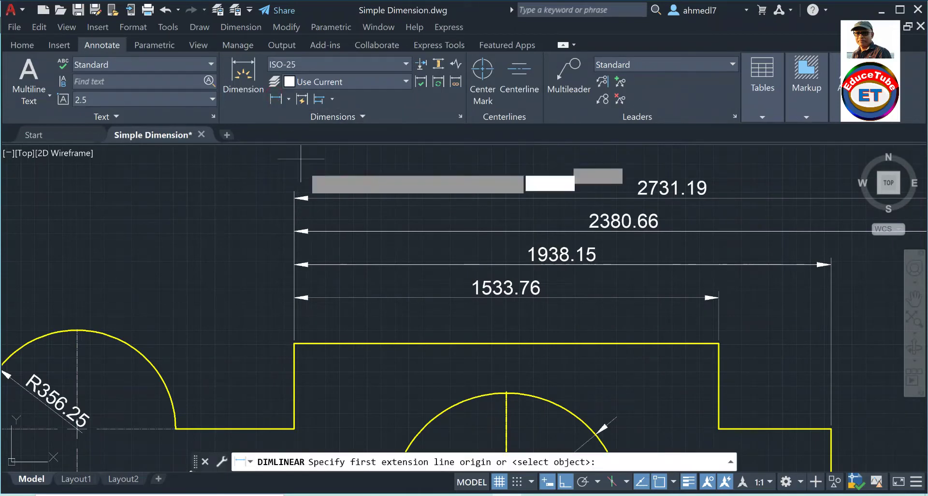
left_click(294, 198)
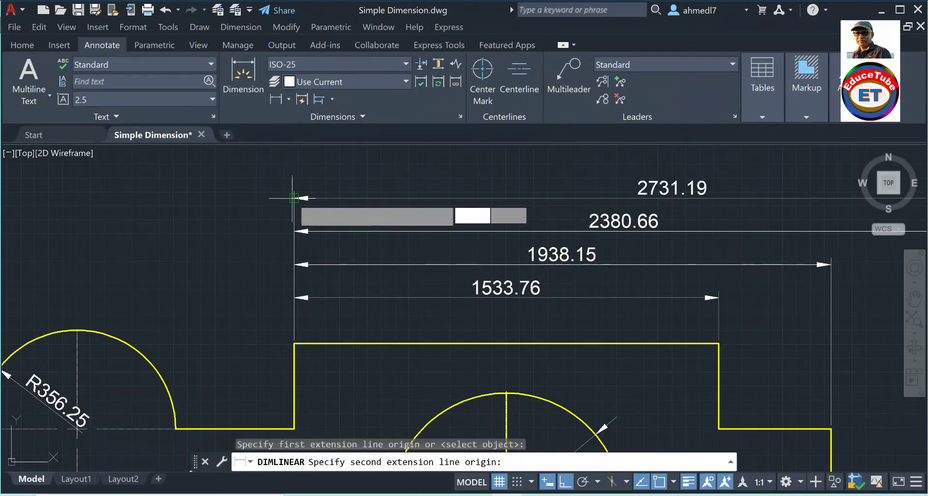
left_click(293, 231)
left_click(262, 239)
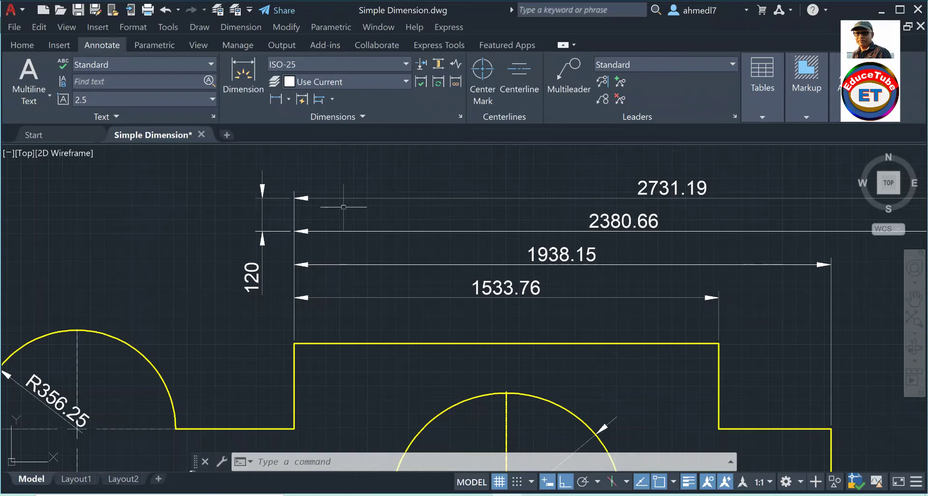
left_click(262, 226)
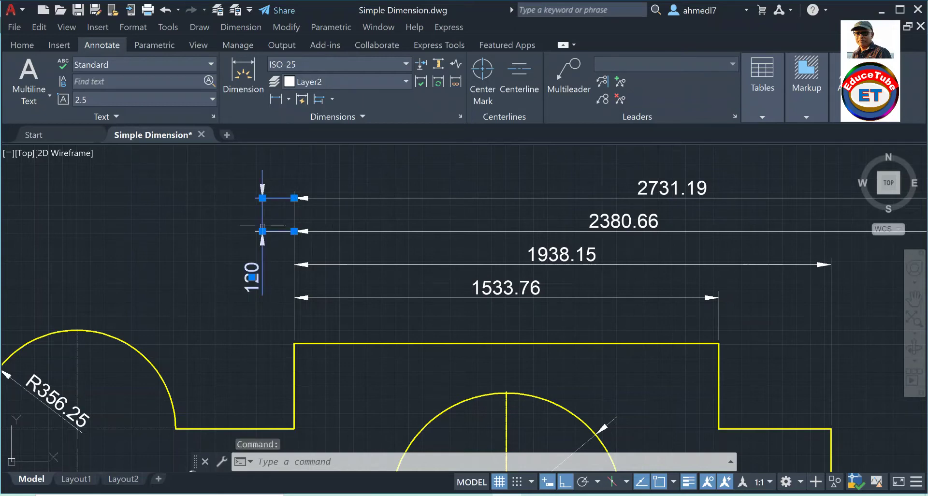
key("Delete")
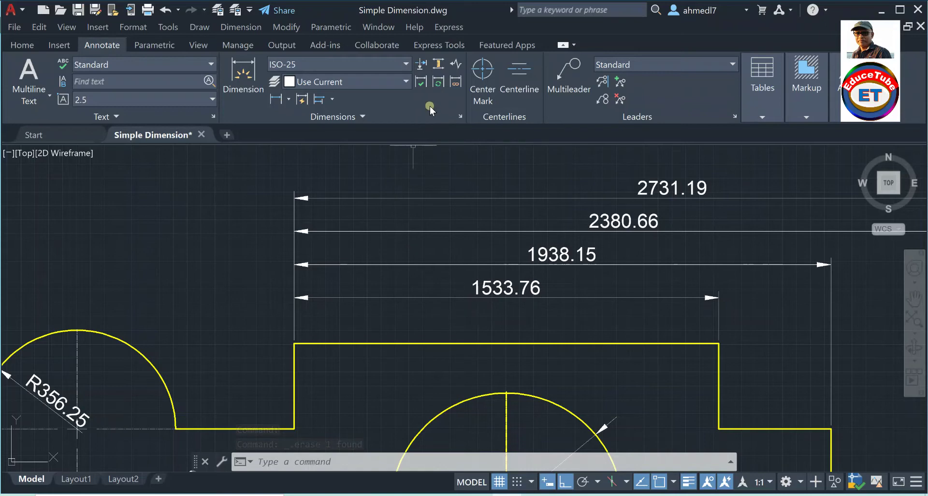
- Adjust the spacing of the three longer baseline dimensions with the Auto option, using the shortest dimension as the base
left_click(438, 64)
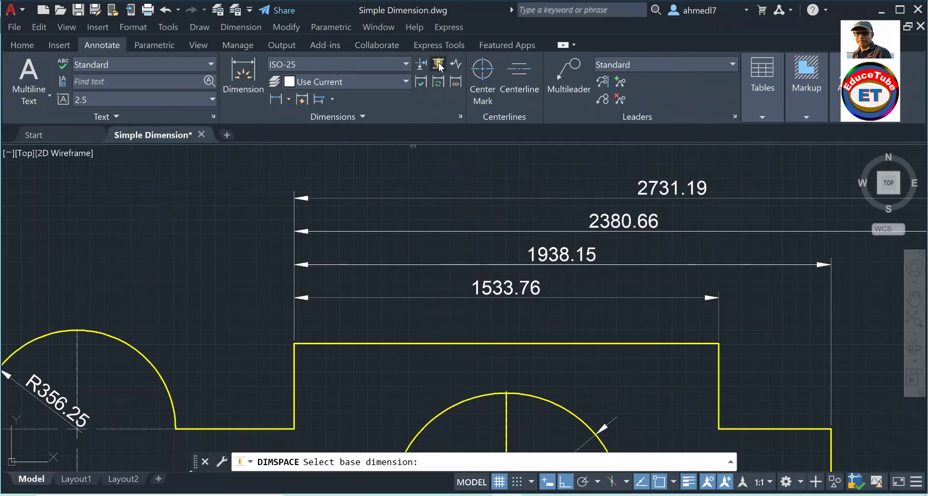
left_click(421, 298)
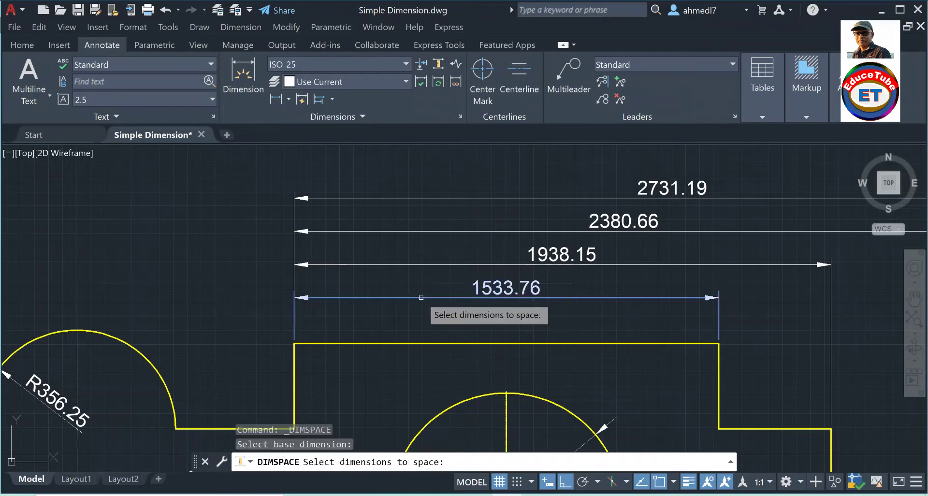
left_click(408, 264)
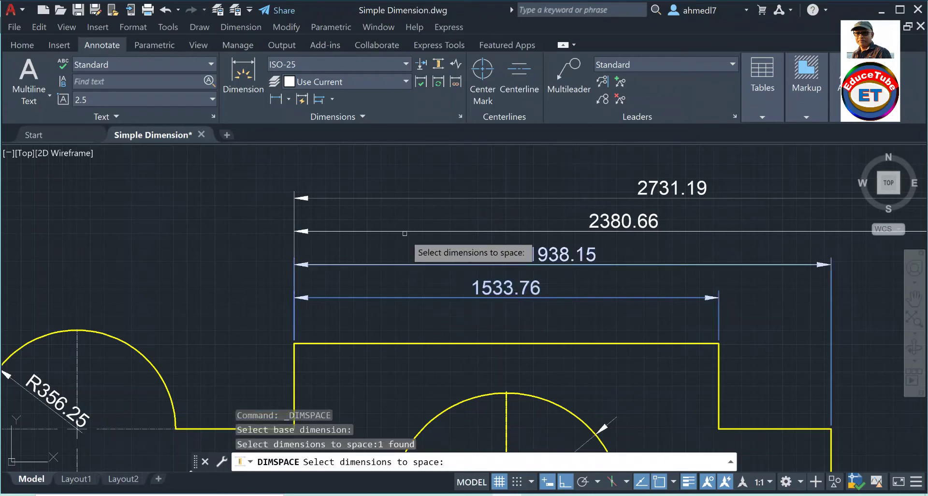
left_click(403, 231)
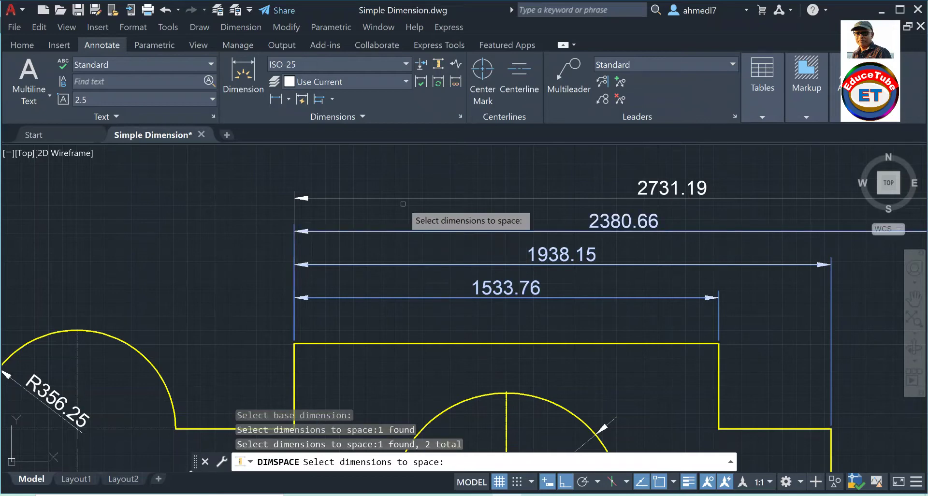
left_click(401, 198)
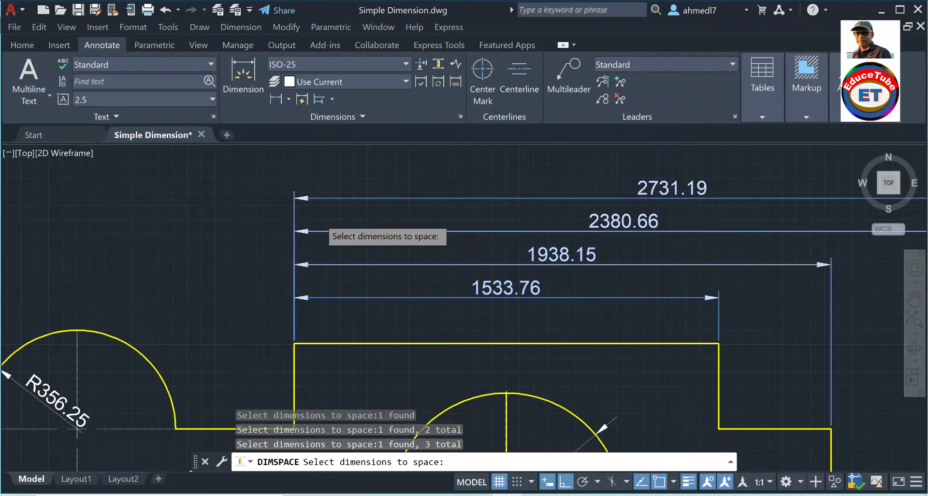
scroll(321, 220, "down", 3)
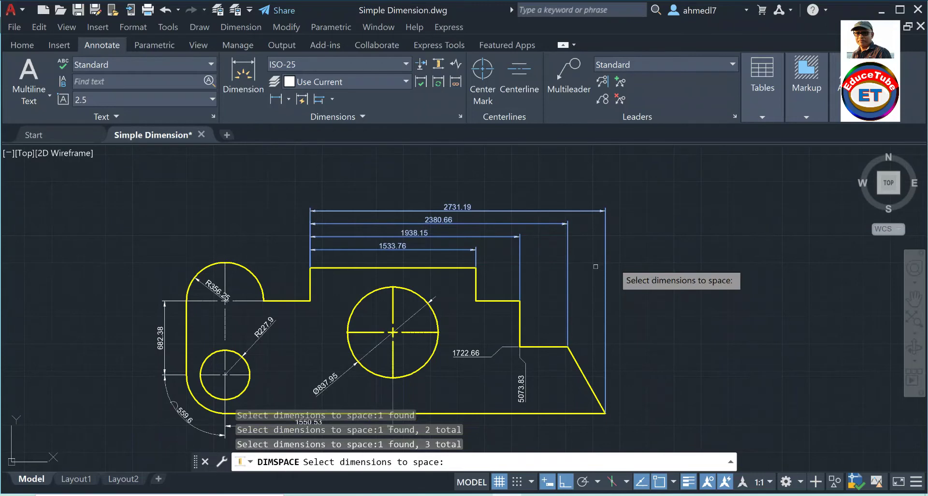
right_click(670, 244)
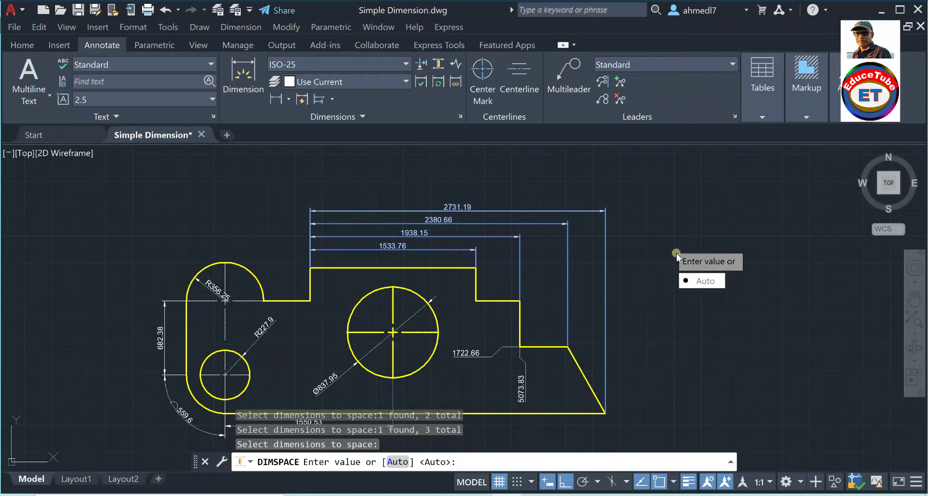
left_click(702, 281)
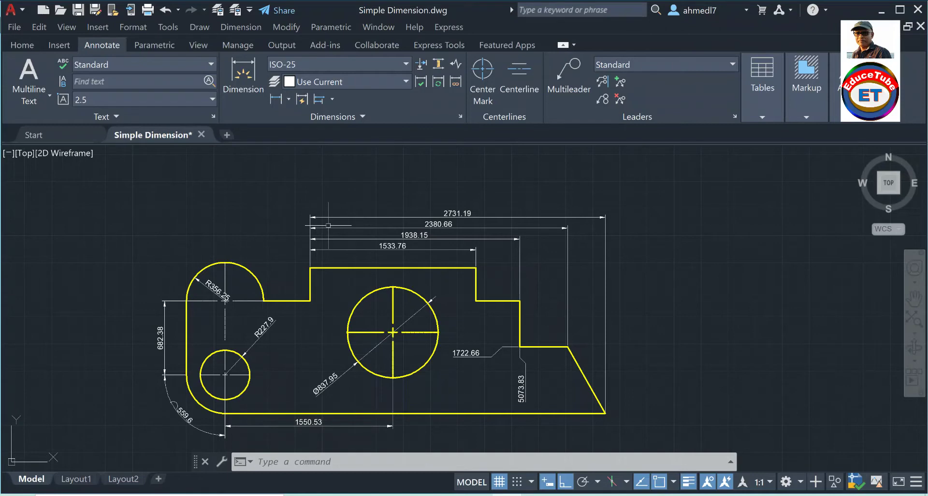
- Measure the gap between the two uppermost baseline dimension lines again with a vertical linear dimension, and erase that check dimension
scroll(303, 221, "up", 2)
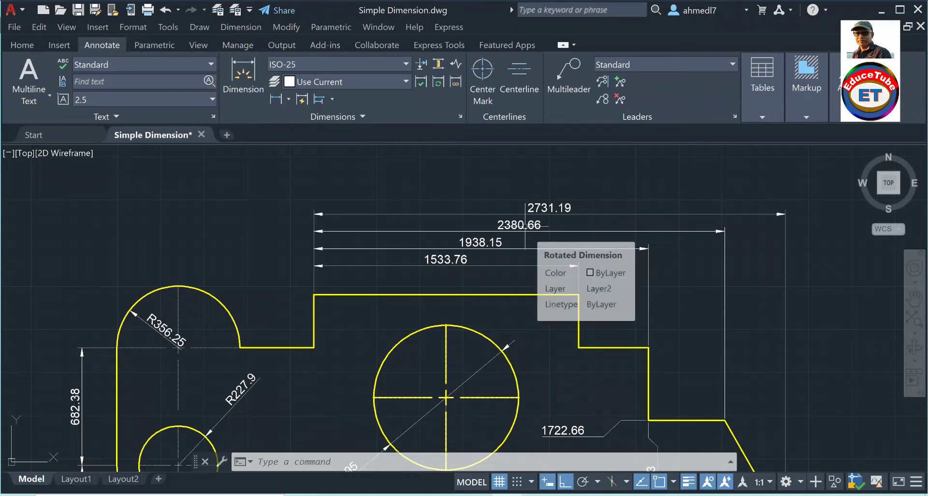
mouse_move(525, 225)
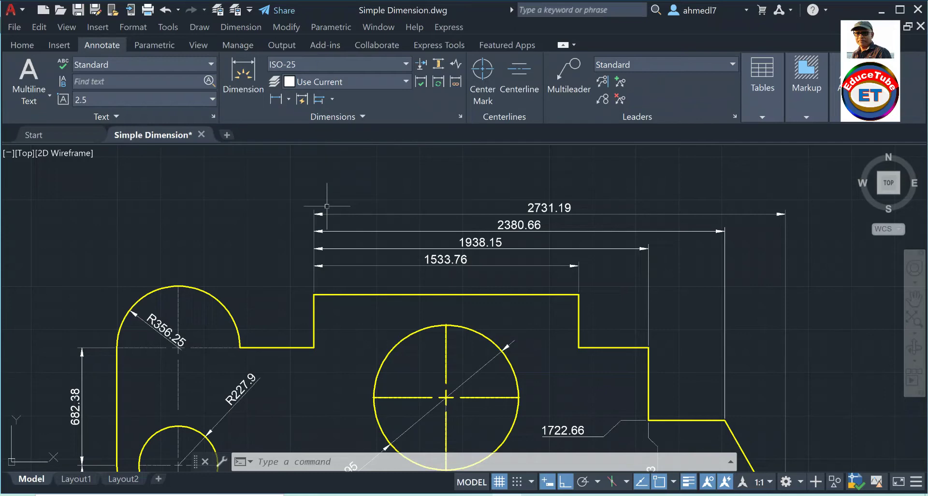
left_click(276, 99)
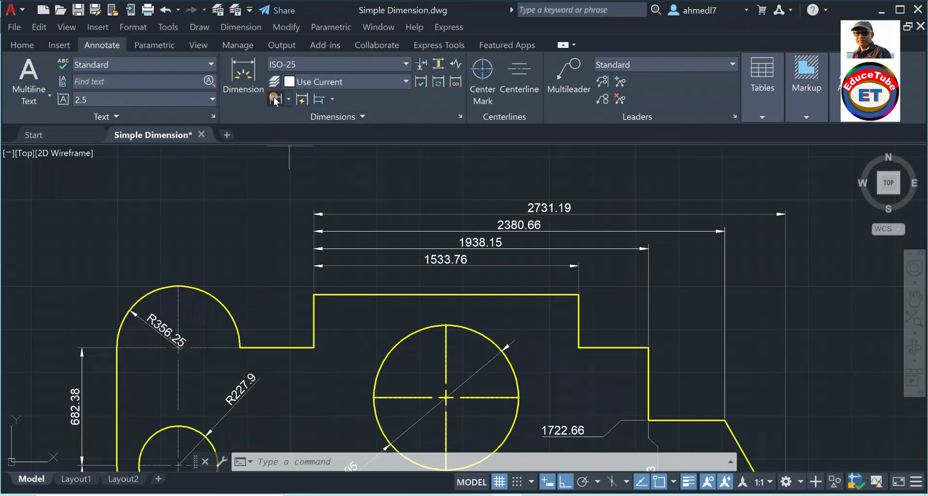
left_click(314, 231)
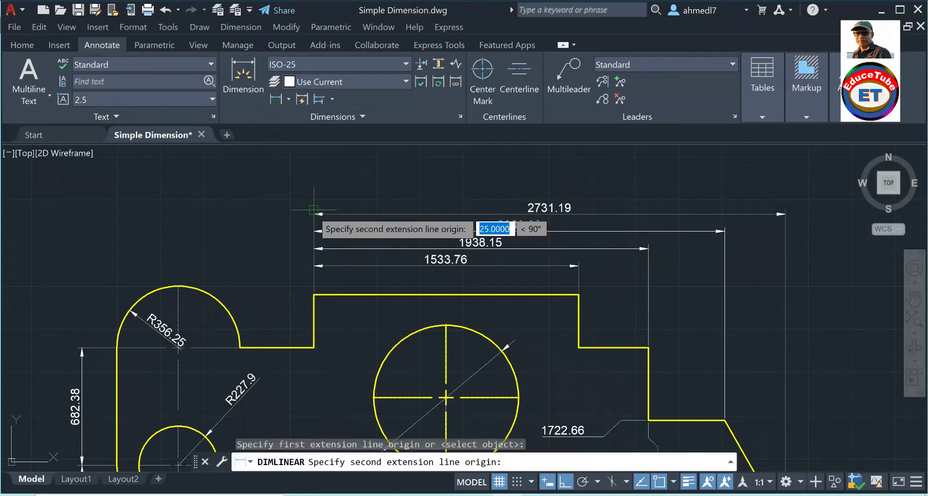
key("Return")
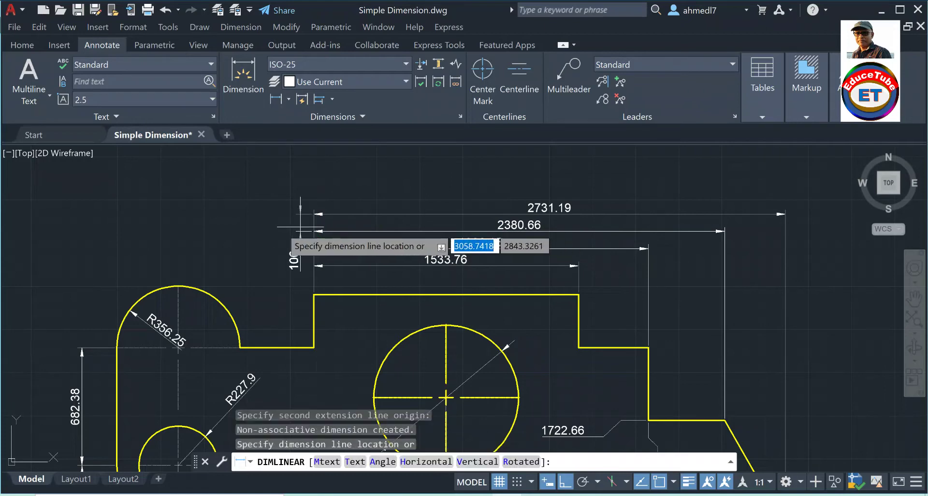
left_click(275, 231)
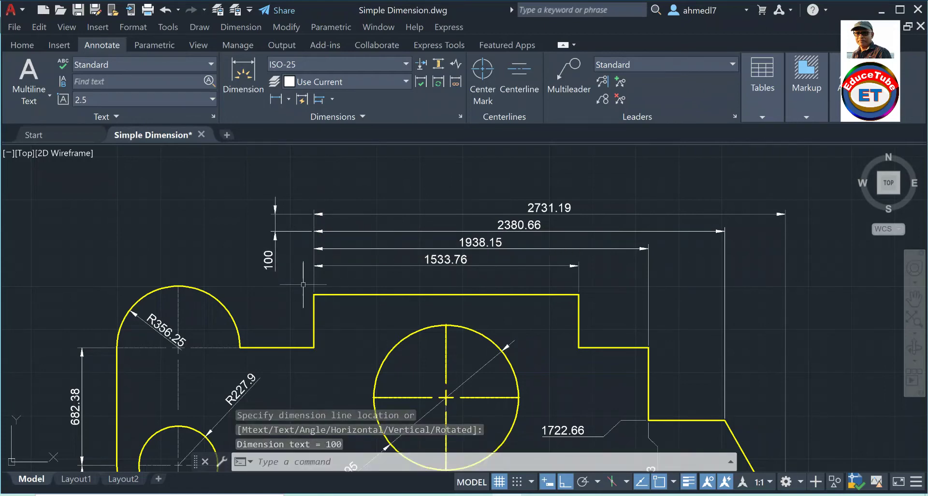
left_click(275, 222)
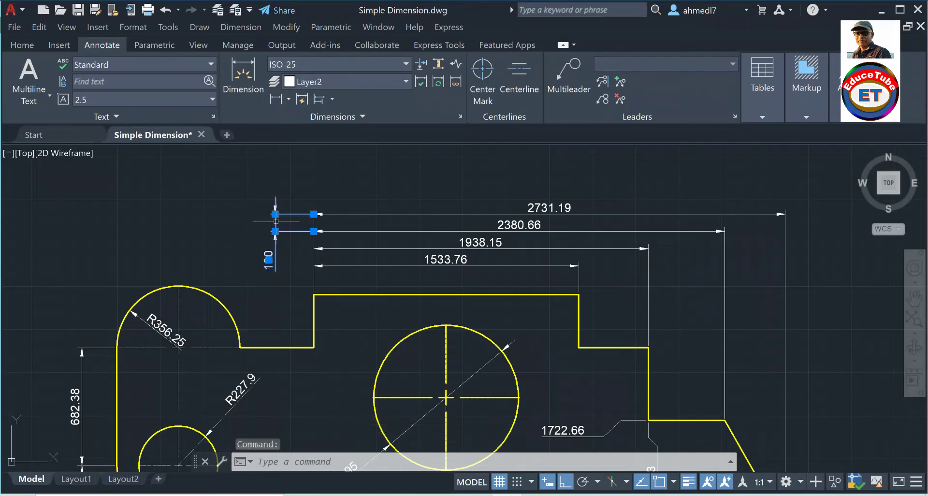
key("Delete")
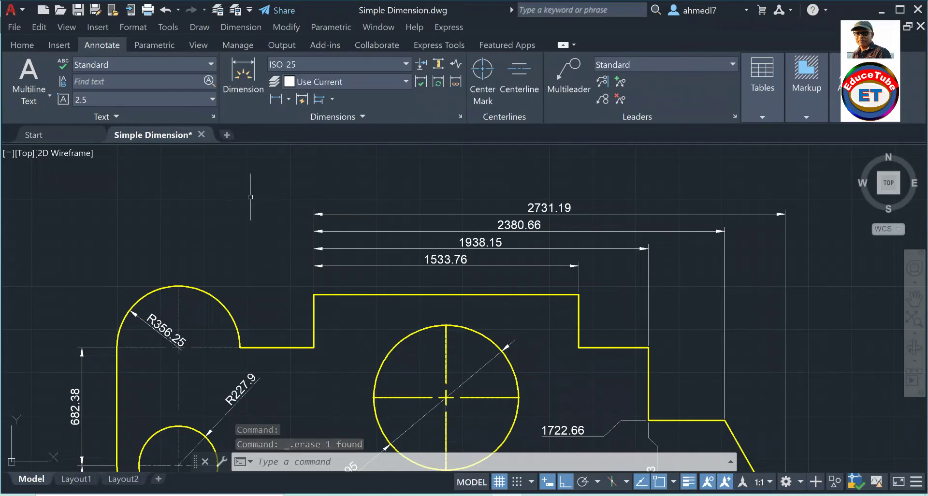
- Space the three longer baseline dimensions 160 apart with Adjust Space, using the shortest dimension as the base
left_click(439, 64)
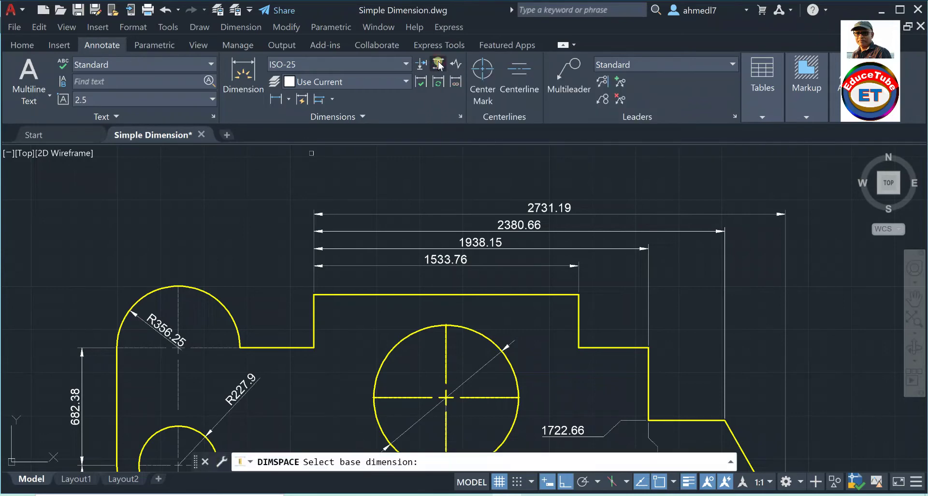
left_click(381, 266)
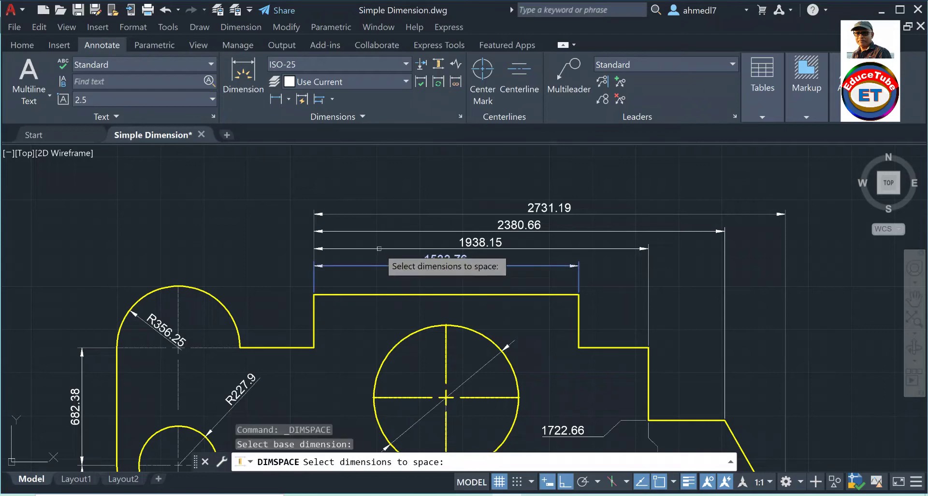
left_click(380, 249)
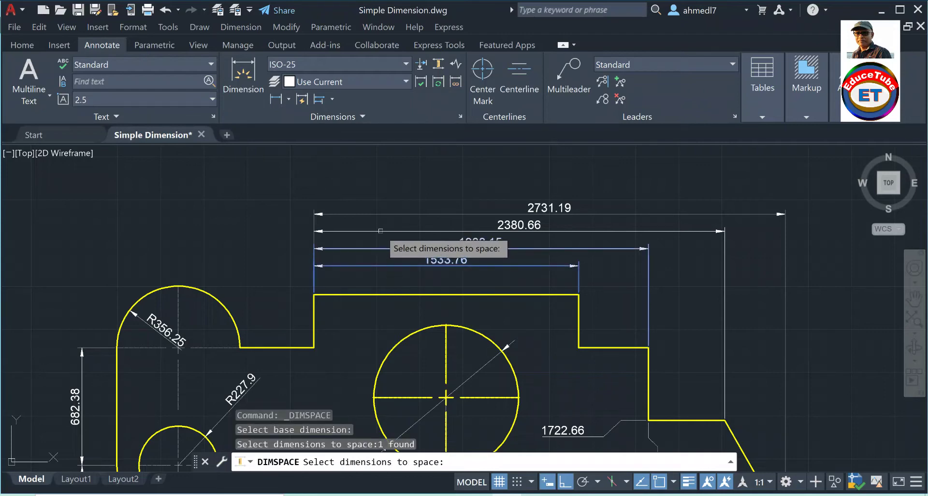
left_click(380, 230)
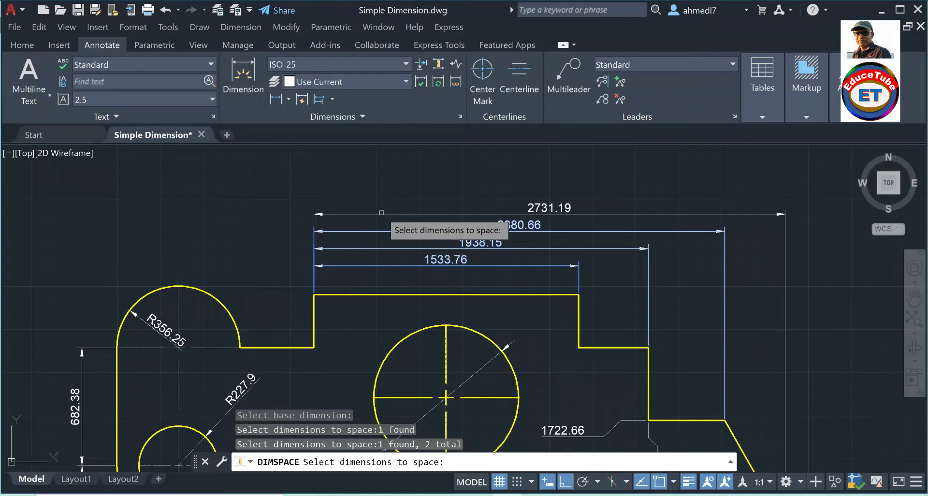
left_click(380, 213)
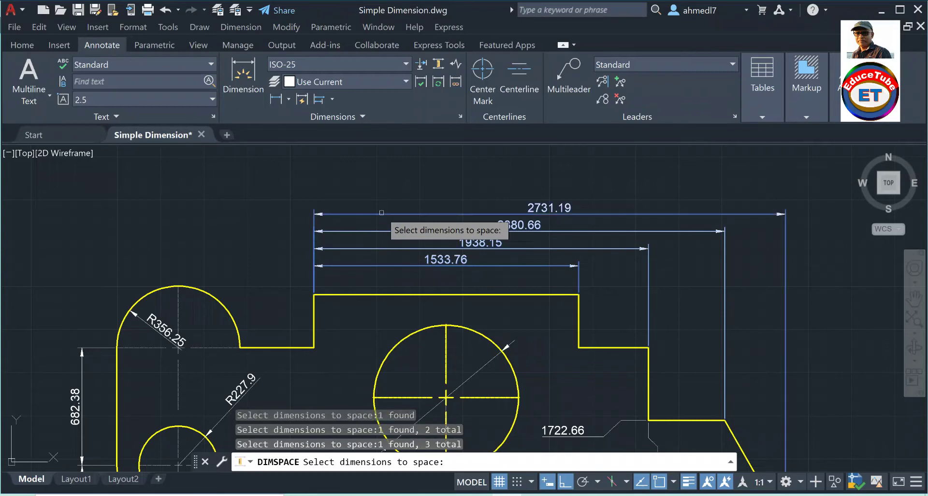
right_click(362, 185)
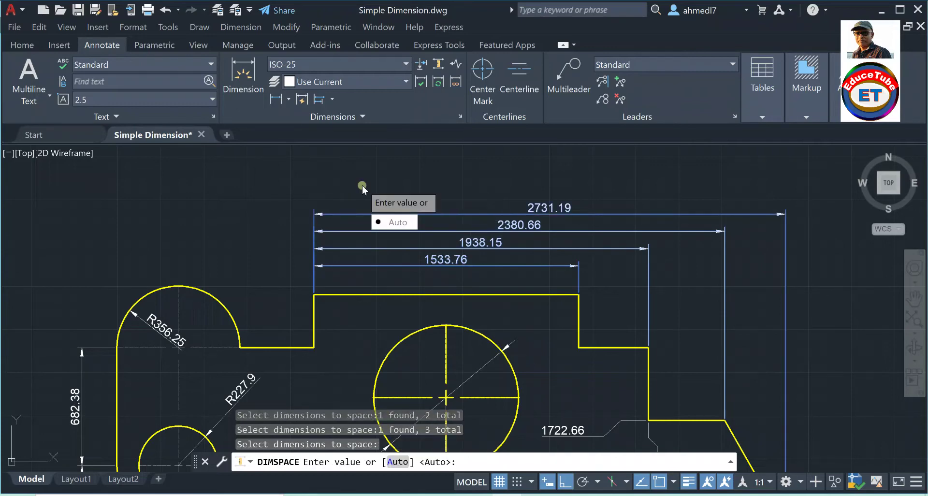
left_click(398, 220)
type("8")
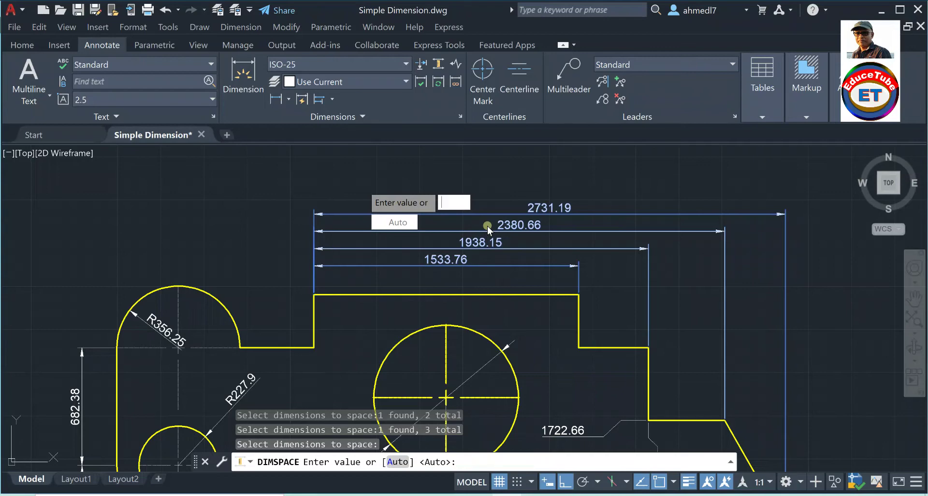
type("16")
type("0")
key("Return")
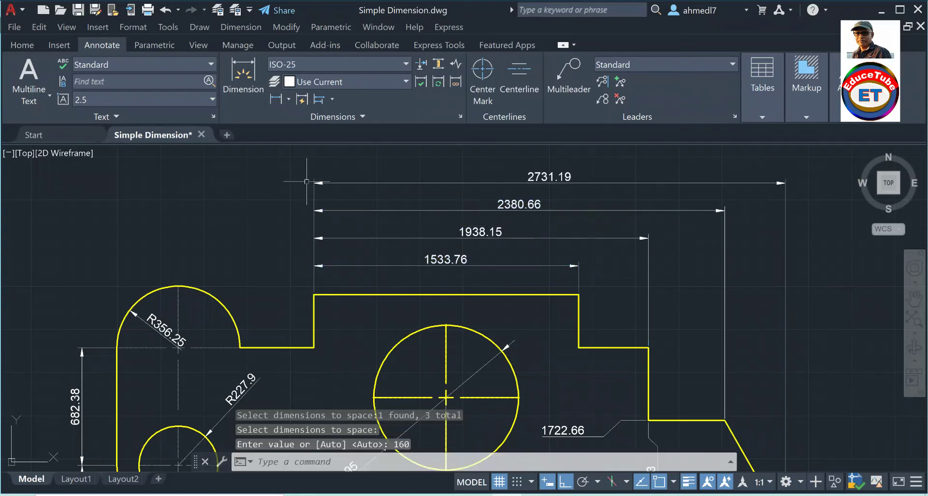
- Measure the new gap between the two uppermost dimension lines by placing a vertical linear dimension beside their shared starting ends
left_click(277, 99)
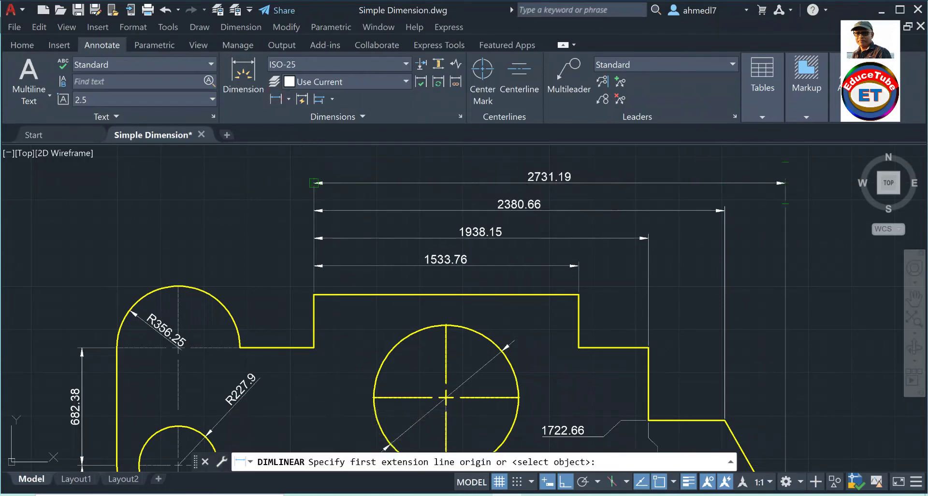
left_click(314, 183)
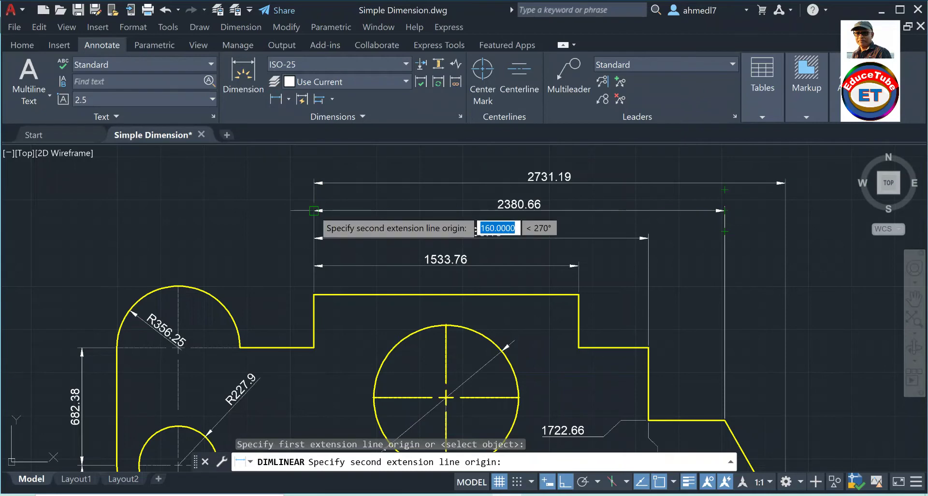
left_click(314, 211)
left_click(272, 214)
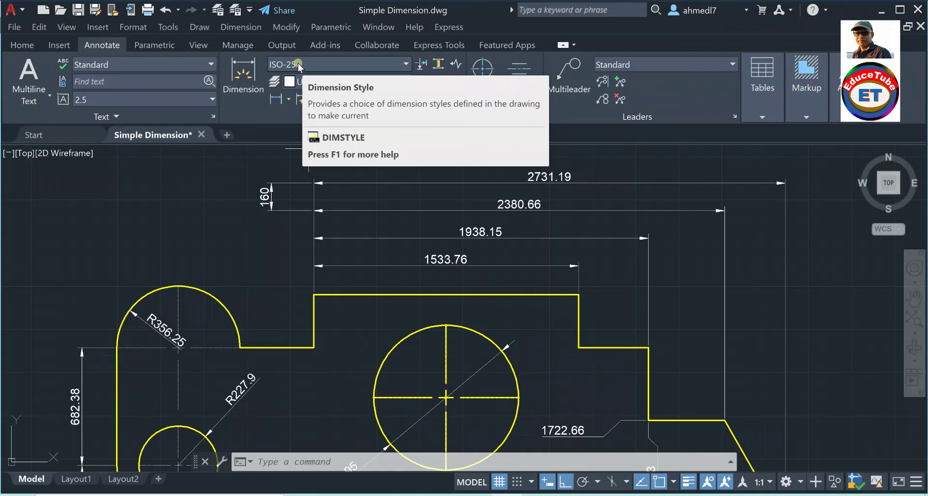
- Check the baseline spacing value in the ISO-25 style overrides and close the dimension style settings
left_click(298, 63)
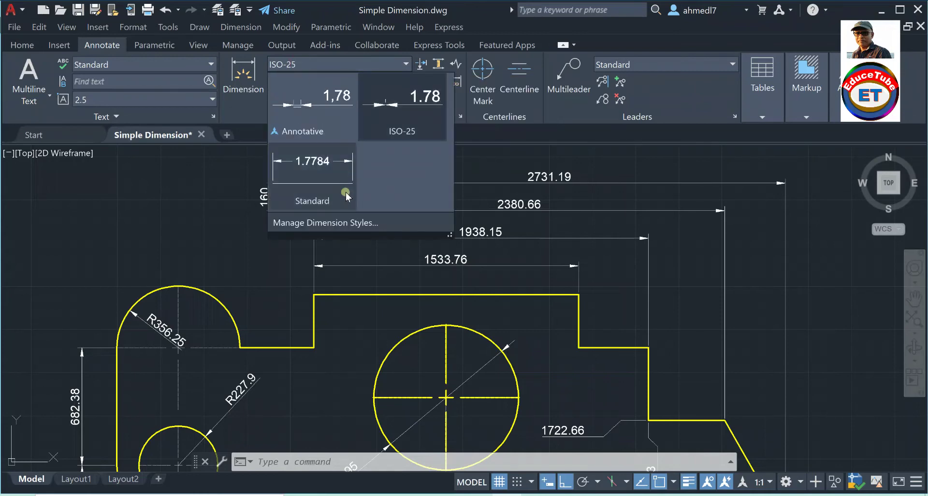
left_click(347, 224)
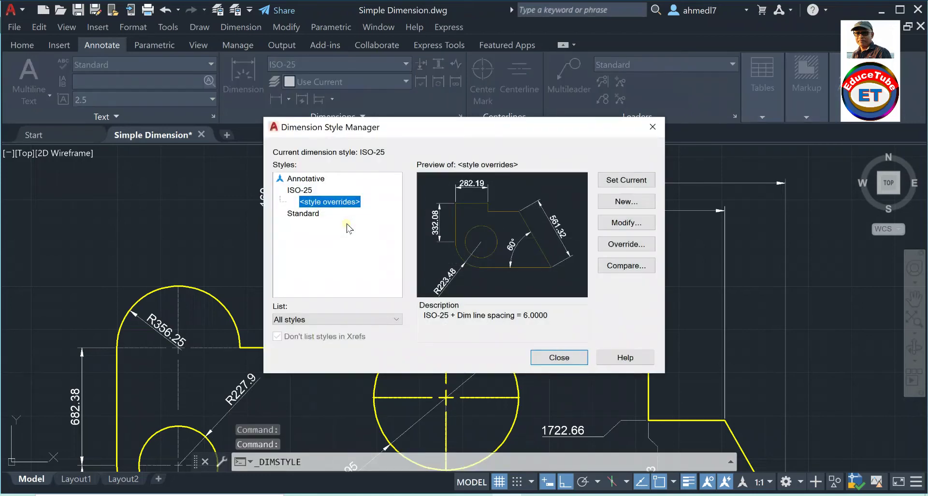
left_click(620, 223)
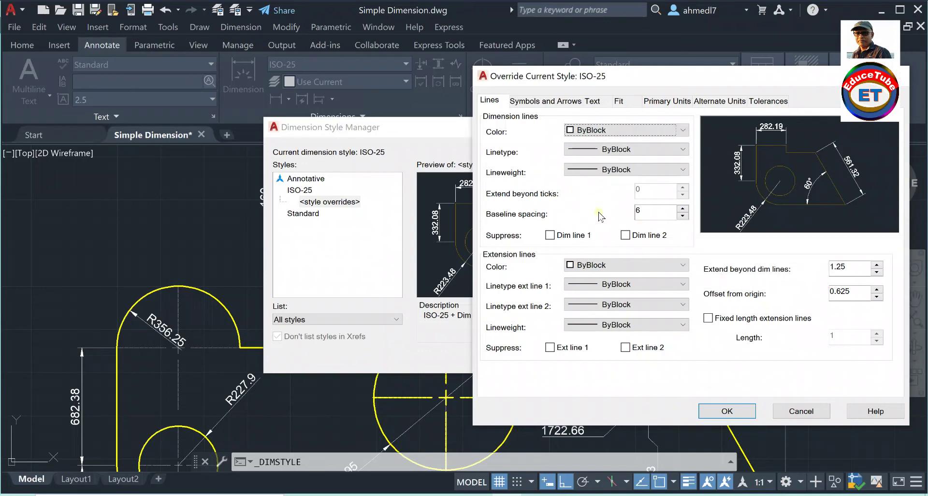
left_click(716, 412)
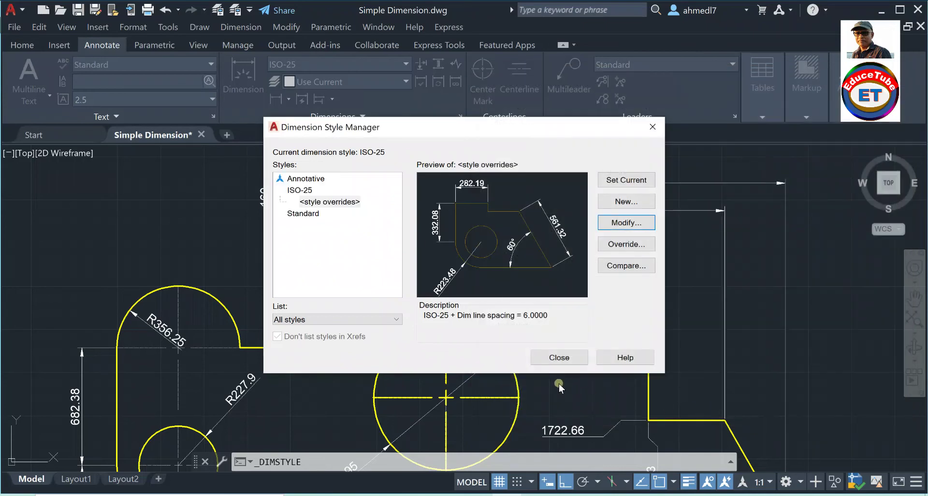
left_click(546, 358)
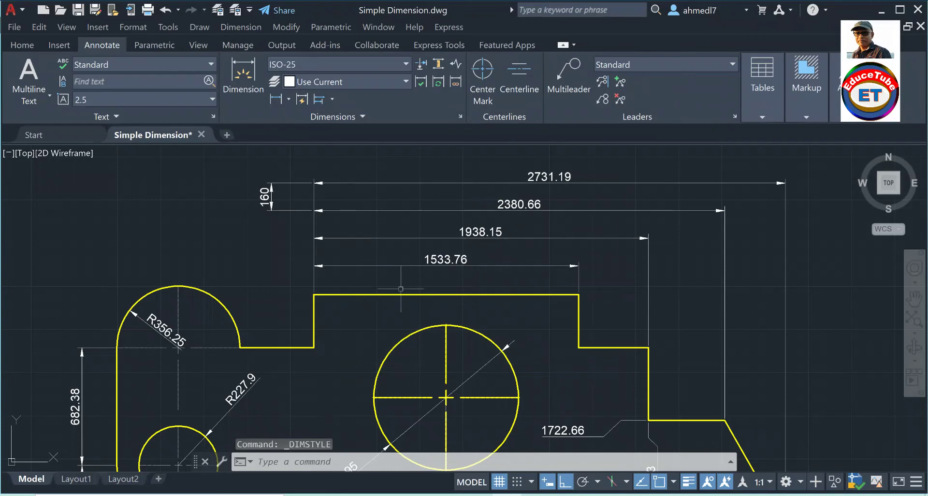
- Erase the vertical check dimension and the three longer baseline dimensions, keeping the shortest dimension above the top edge
scroll(350, 252, "down", 1)
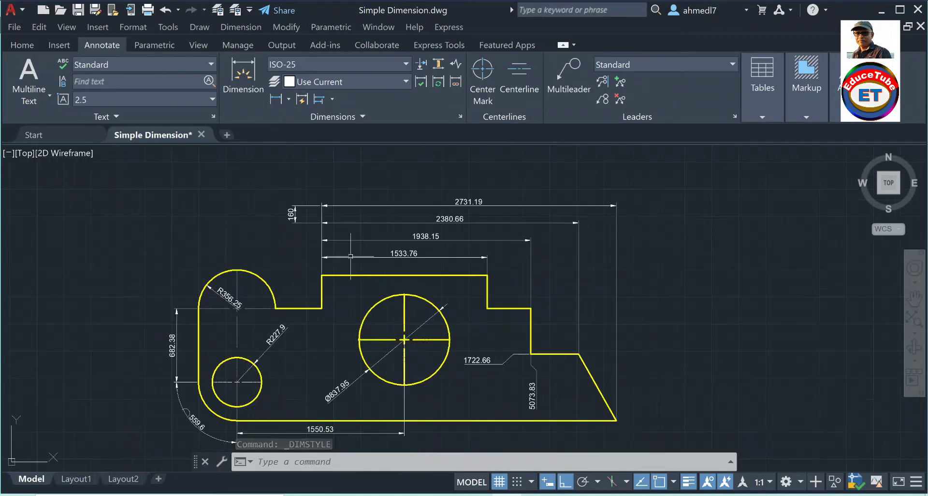
mouse_move(363, 258)
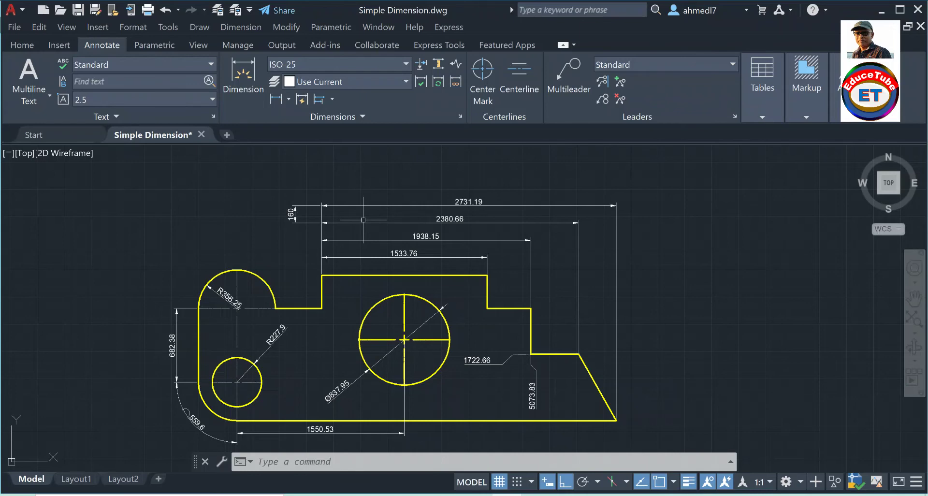
left_click(293, 215)
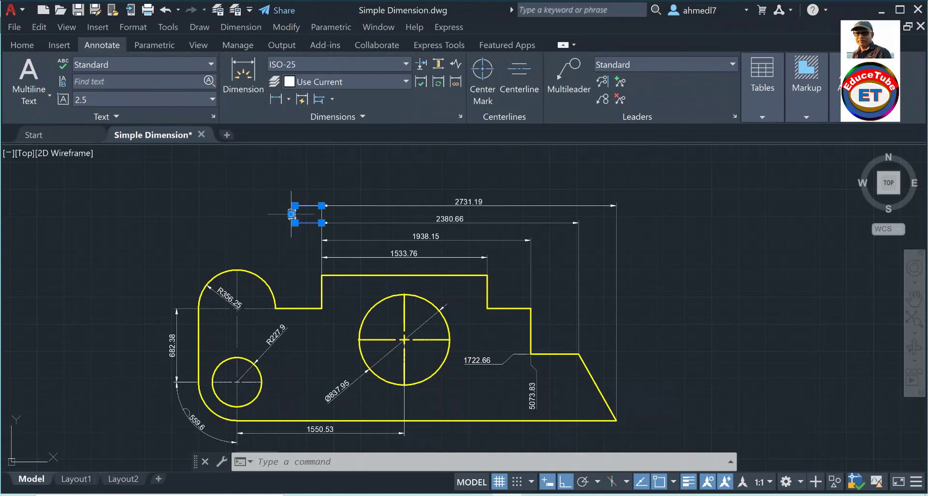
key("Delete")
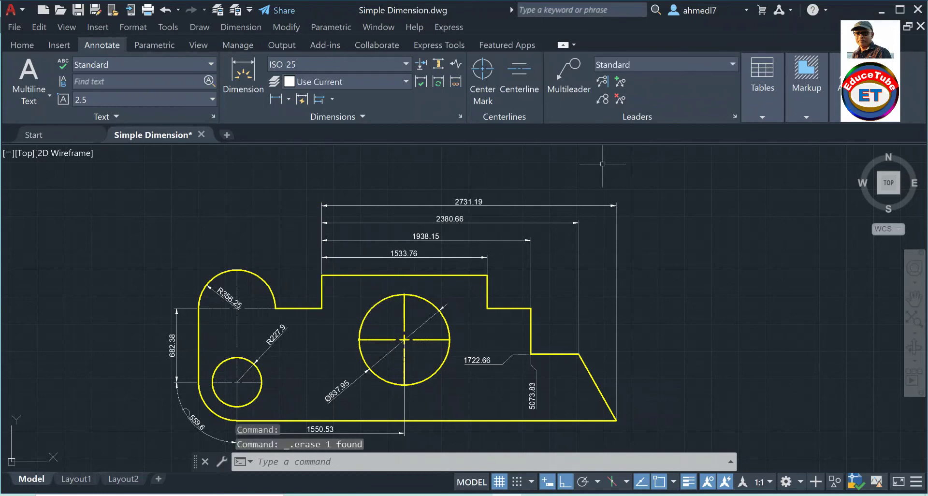
left_click(664, 182)
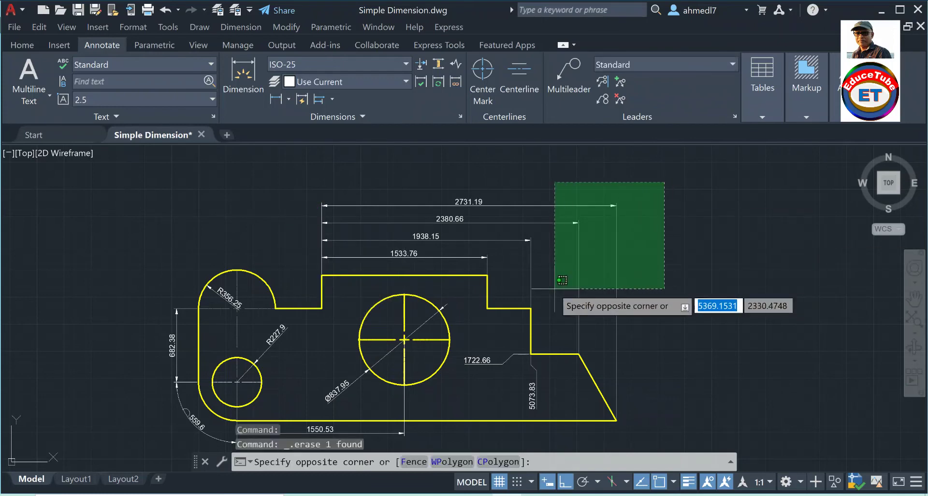
left_click(522, 282)
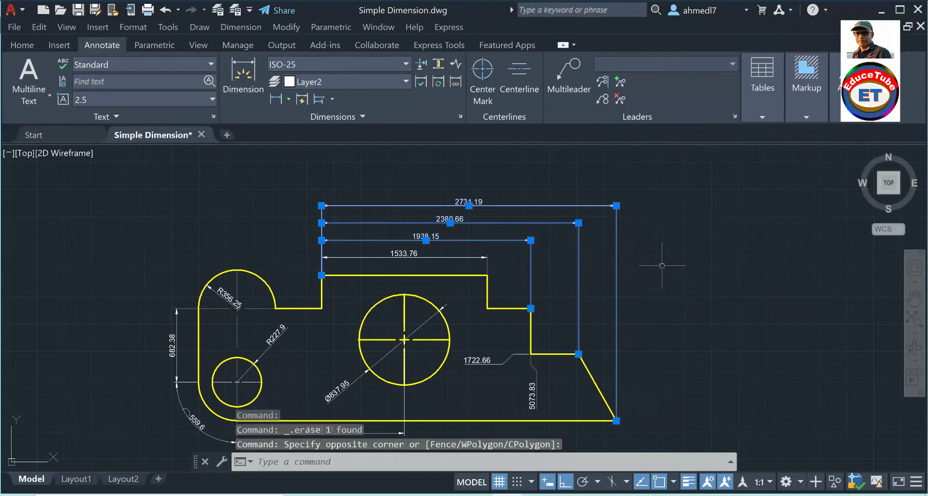
key("Delete")
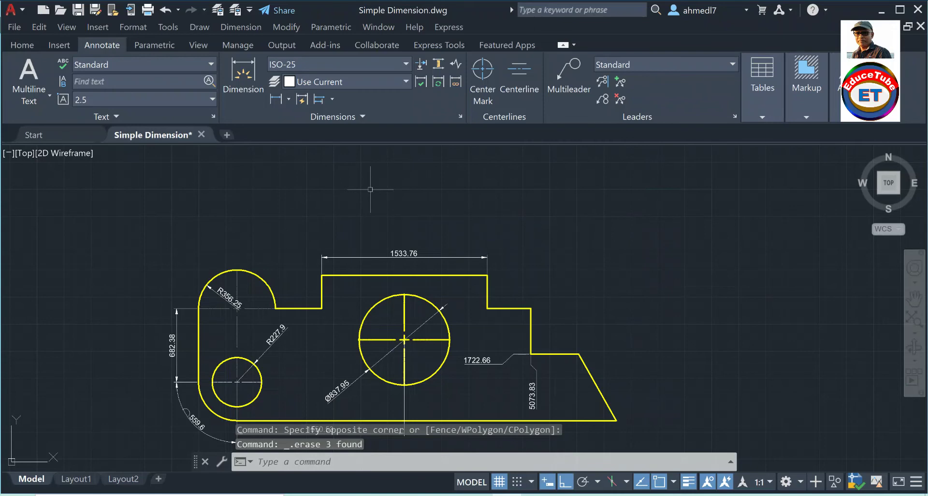
- Add a horizontal linear dimension across the upper step's ledge, placing its line higher than the top edge dimension
left_click(276, 98)
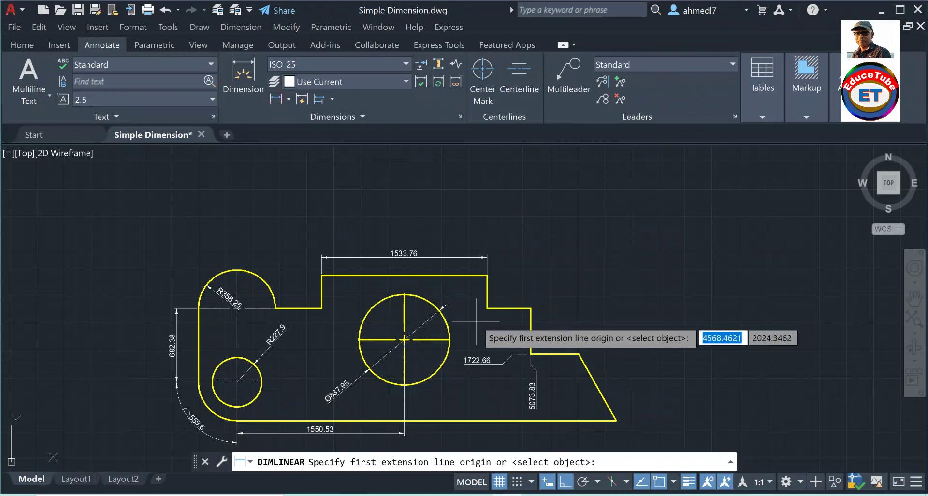
left_click(487, 308)
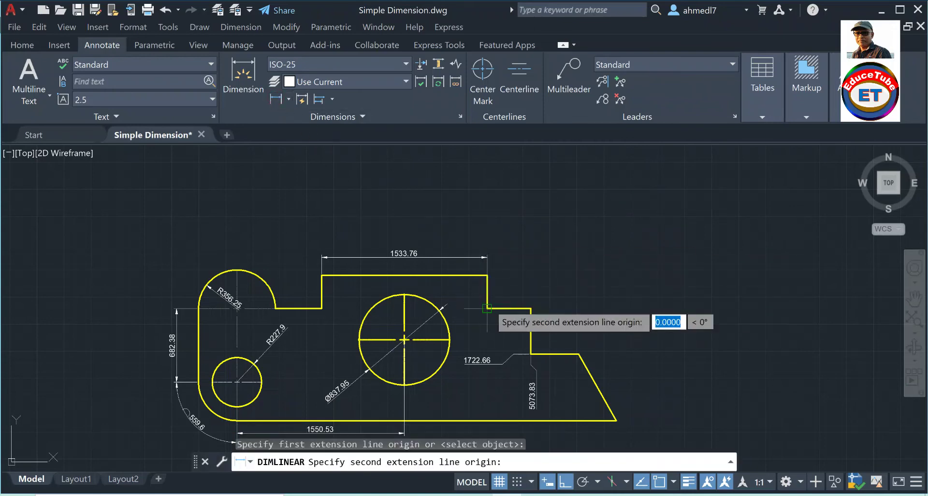
left_click(530, 307)
left_click(534, 224)
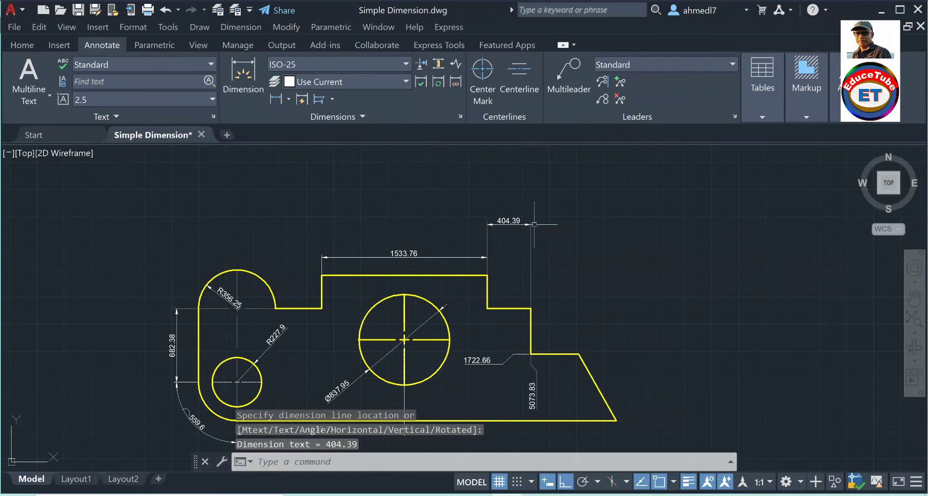
- Add a horizontal linear dimension across the lower step's ledge, placing its line slightly lower than the upper ledge's dimension line
left_click(275, 99)
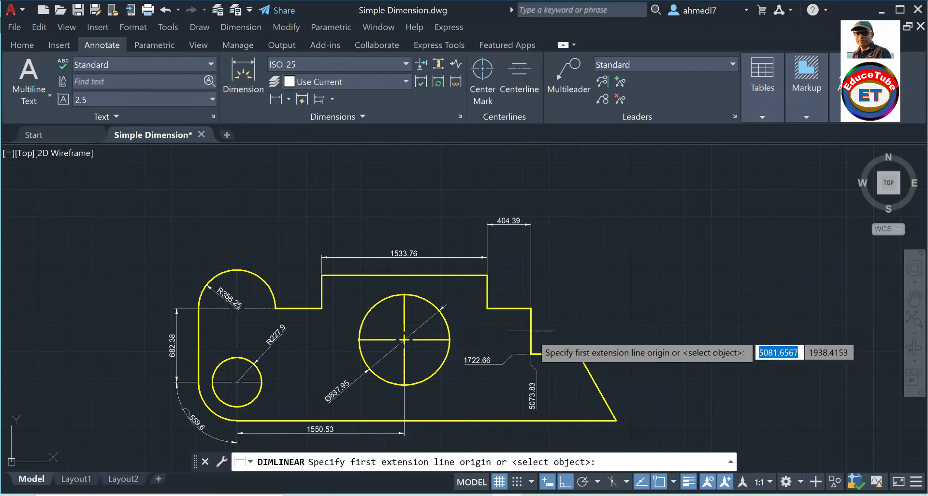
left_click(530, 353)
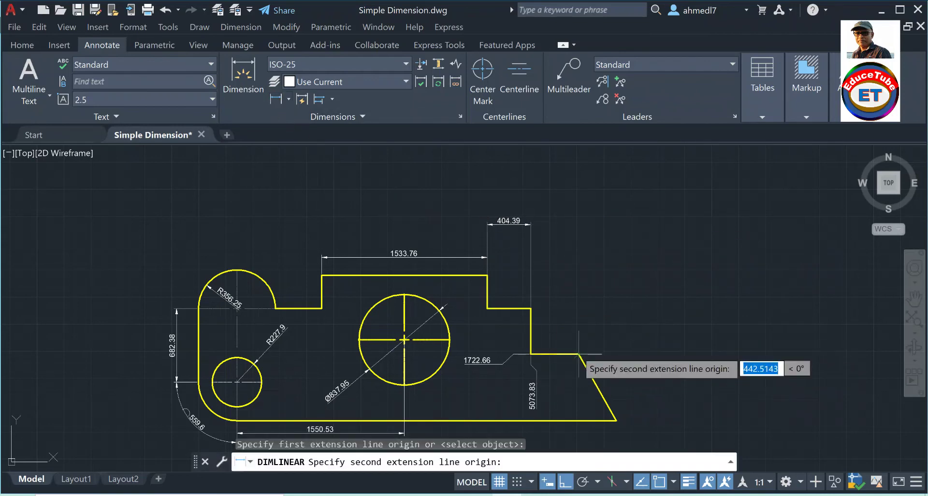
left_click(578, 353)
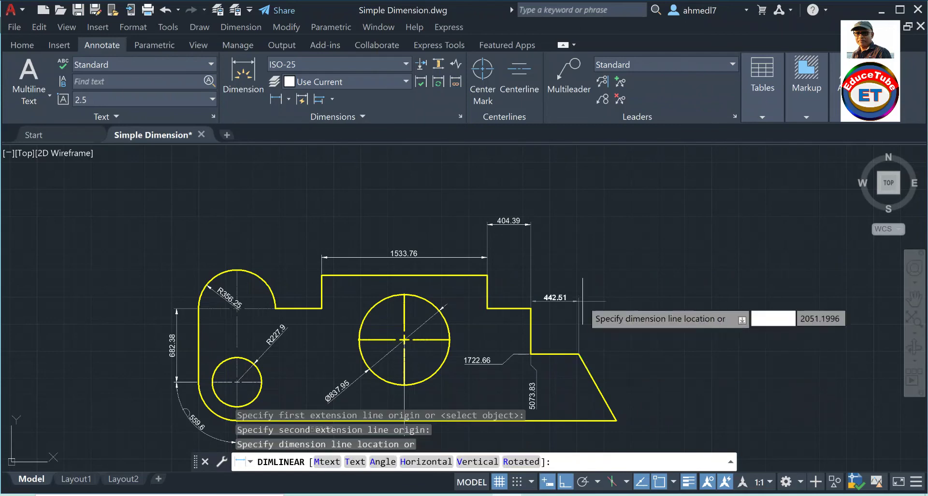
left_click(578, 246)
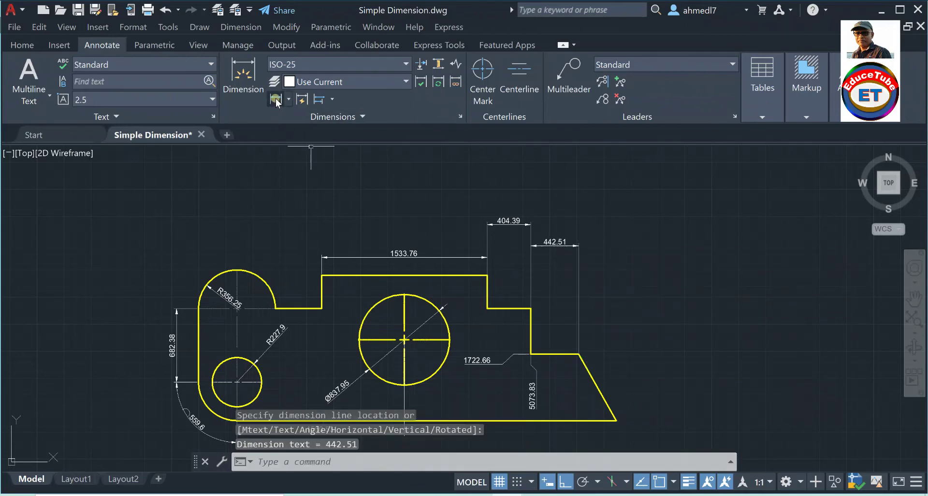
- Add a horizontal linear dimension spanning the sloped edge's two endpoints, placing its line above all the other dimension lines
left_click(280, 104)
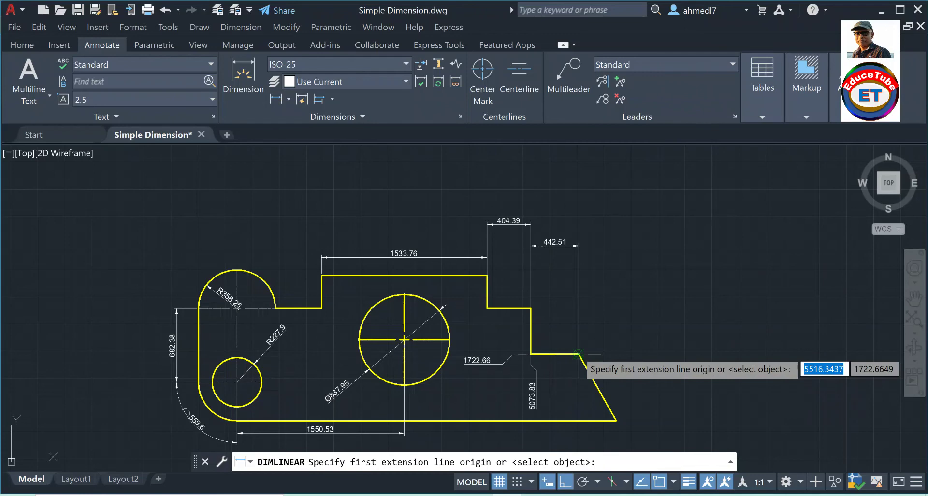
left_click(578, 355)
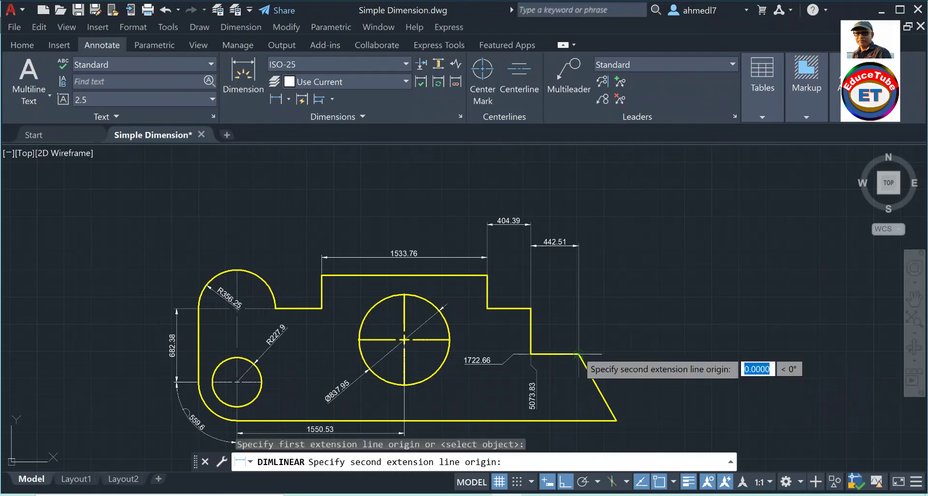
left_click(615, 420)
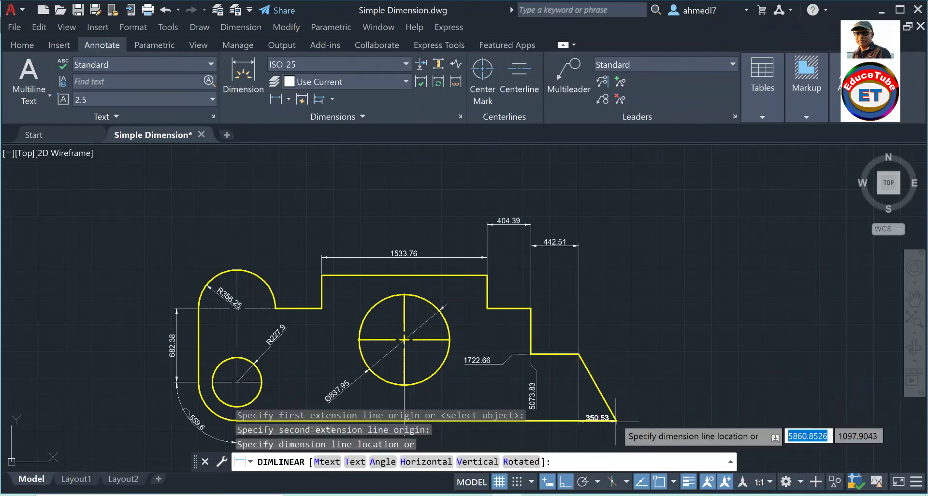
left_click(600, 207)
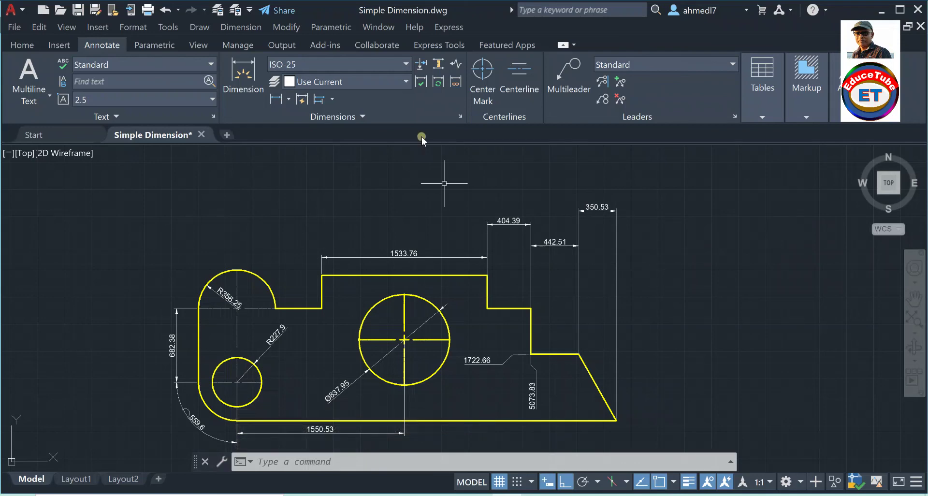
- Align the two ledge dimensions and the sloped edge's dimension with the top edge dimension using Dimension Space with a value of 0
left_click(439, 65)
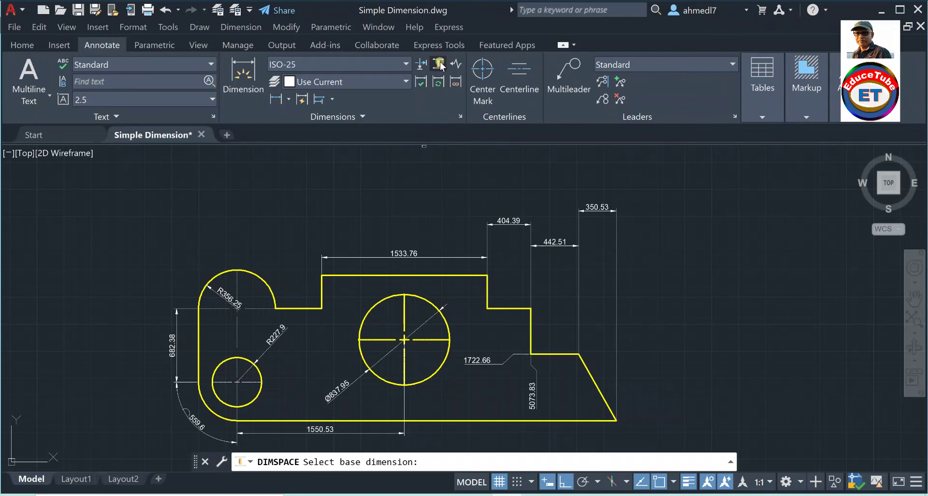
left_click(455, 256)
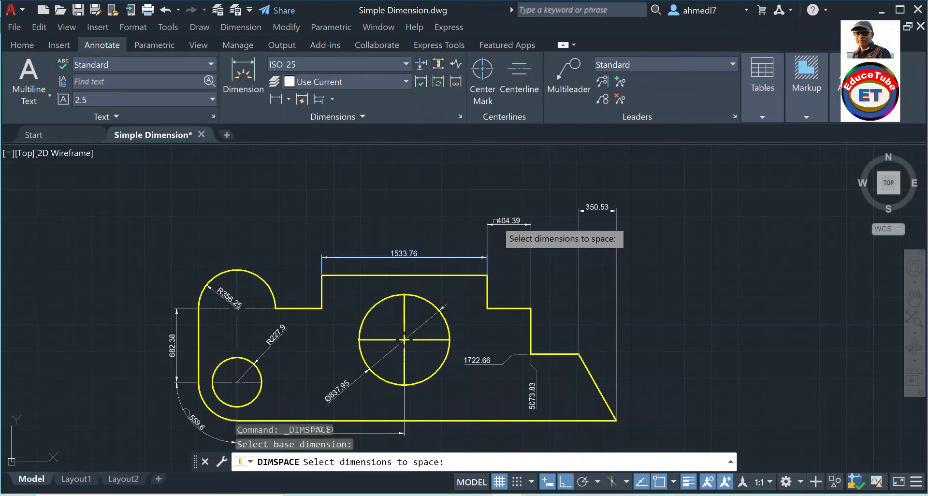
left_click(497, 224)
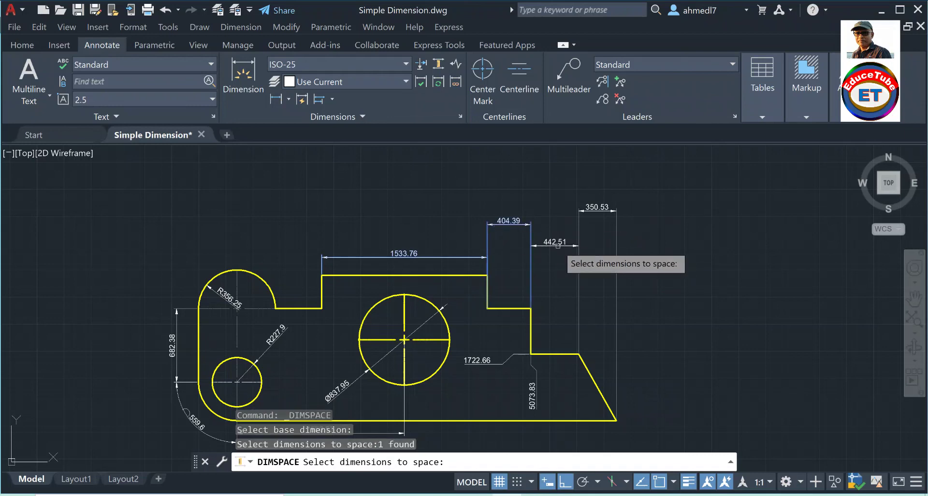
left_click(557, 246)
left_click(597, 211)
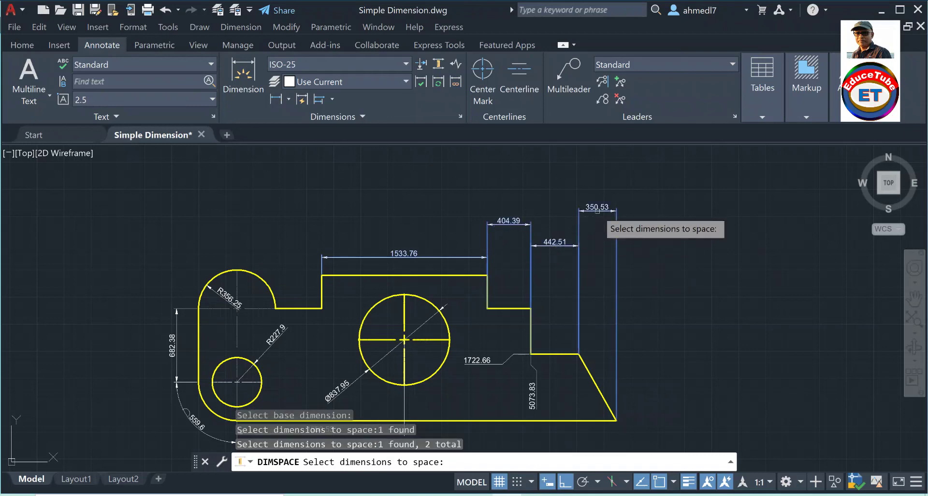
right_click(654, 264)
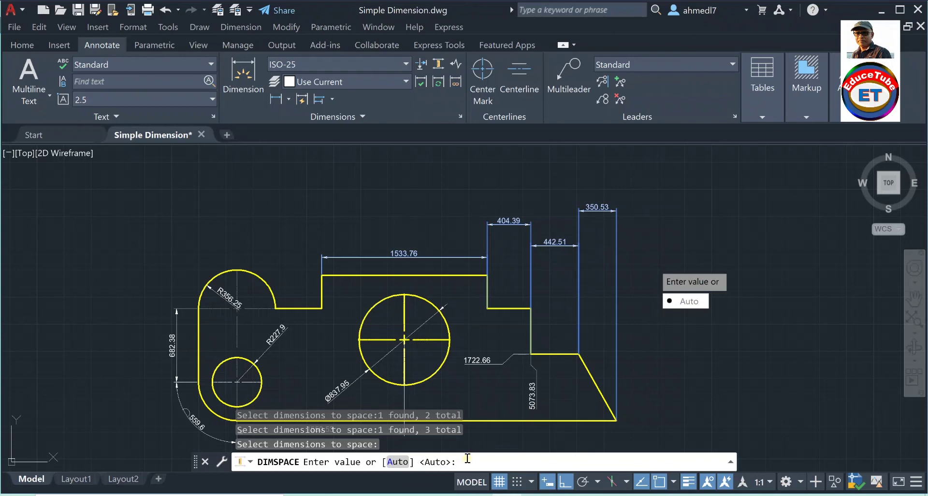
type("0")
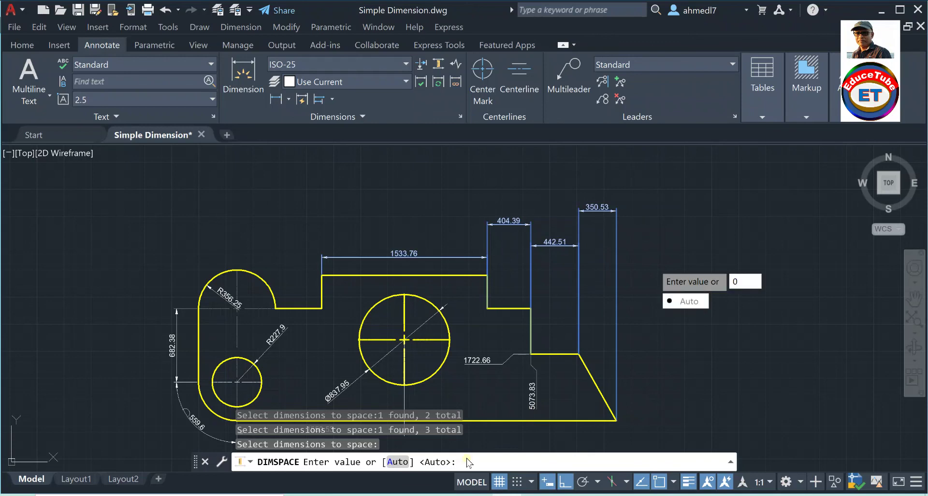
key("Return")
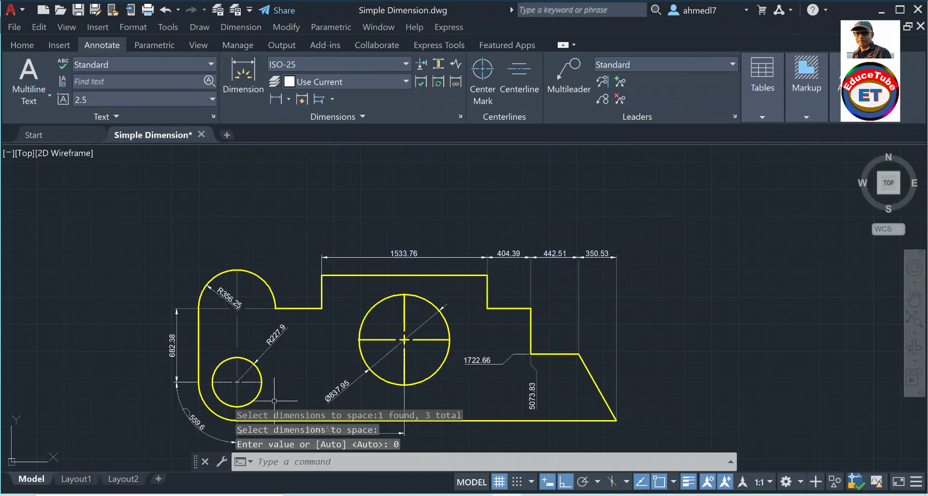